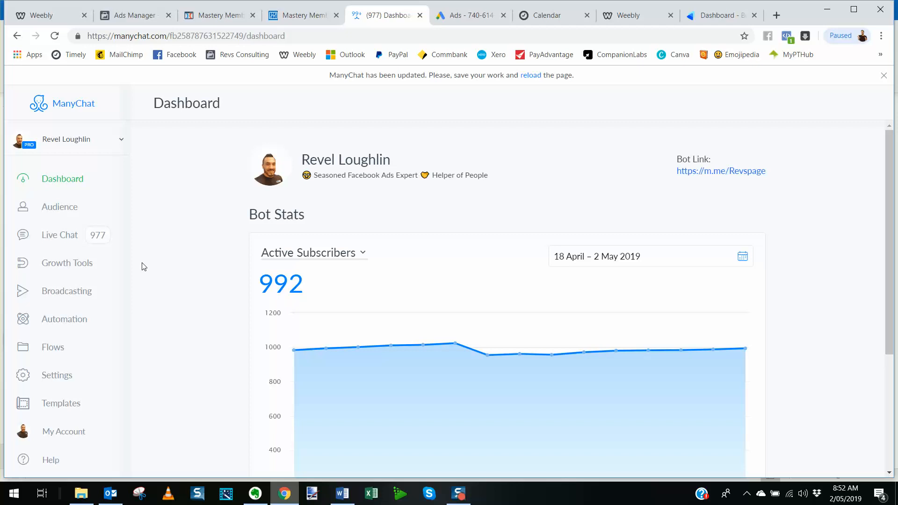
Step: Create a new growth tool of the Facebook Ads JSON type
left_click(82, 265)
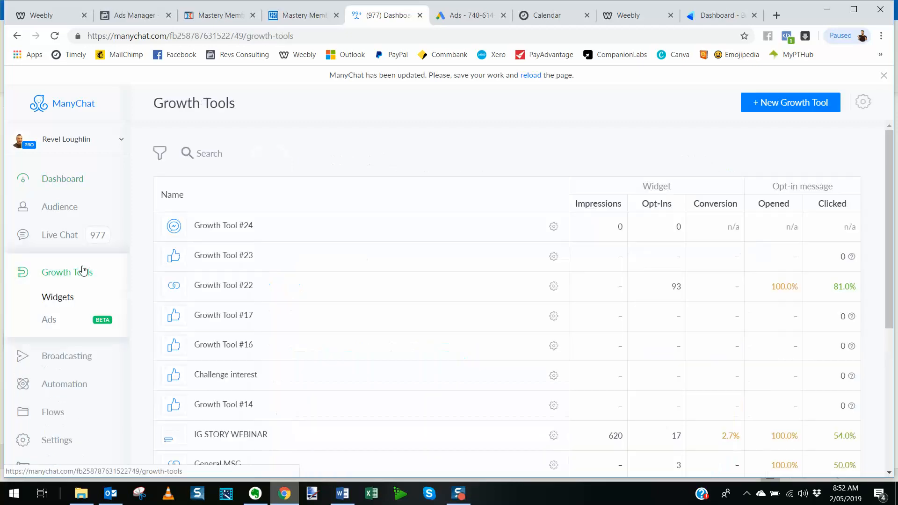
left_click(774, 108)
scroll(369, 321, "down", 3)
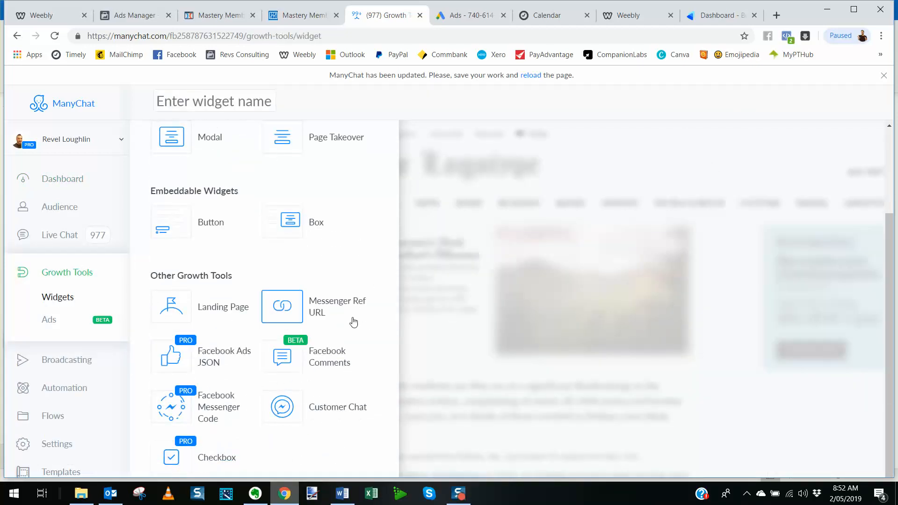
left_click(181, 364)
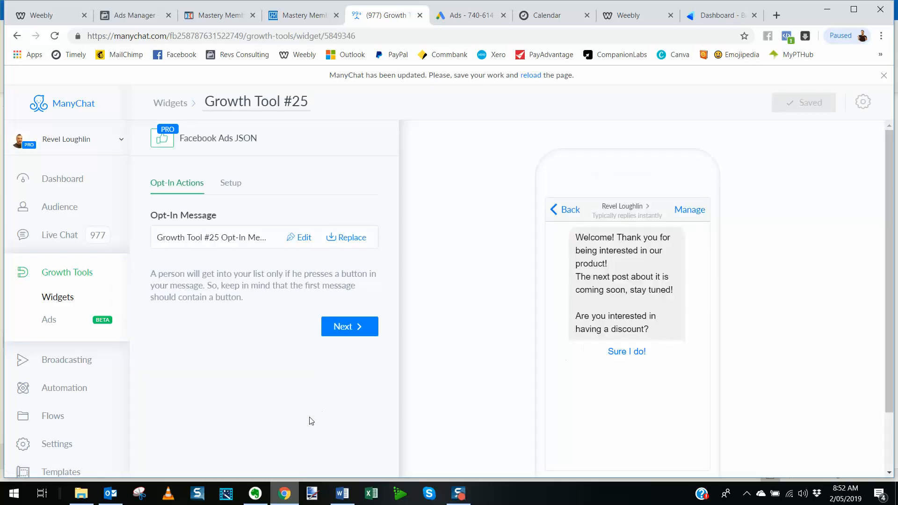
Step: Open the growth tool's opt-in message in the flow editor and replace its text with "Hey there!"
left_click(301, 237)
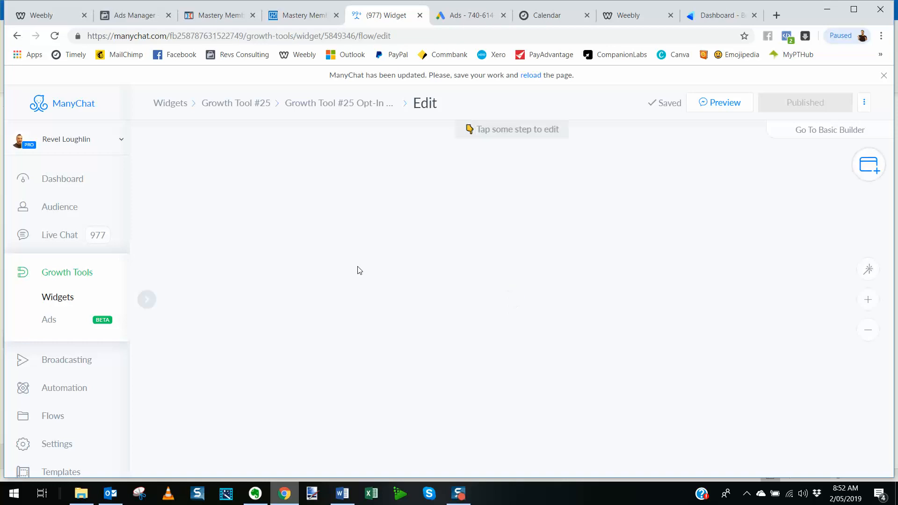
left_click(353, 306)
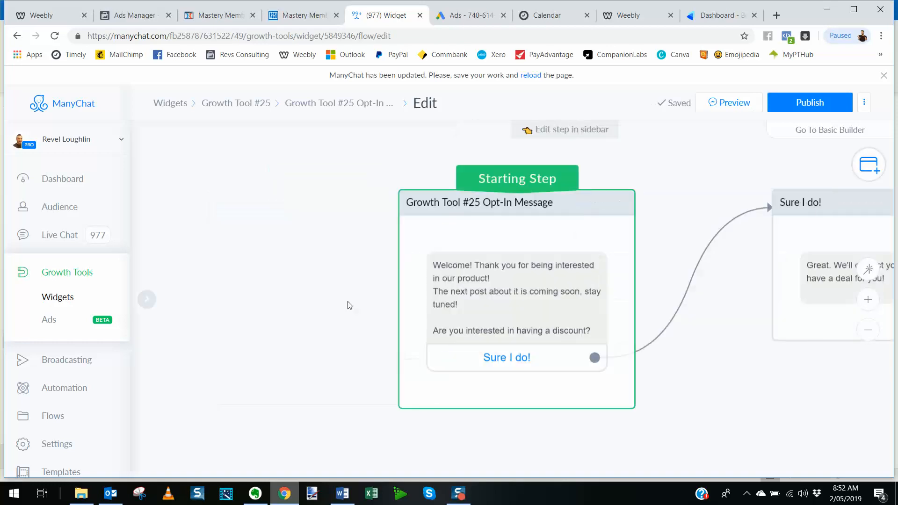
left_click(240, 233)
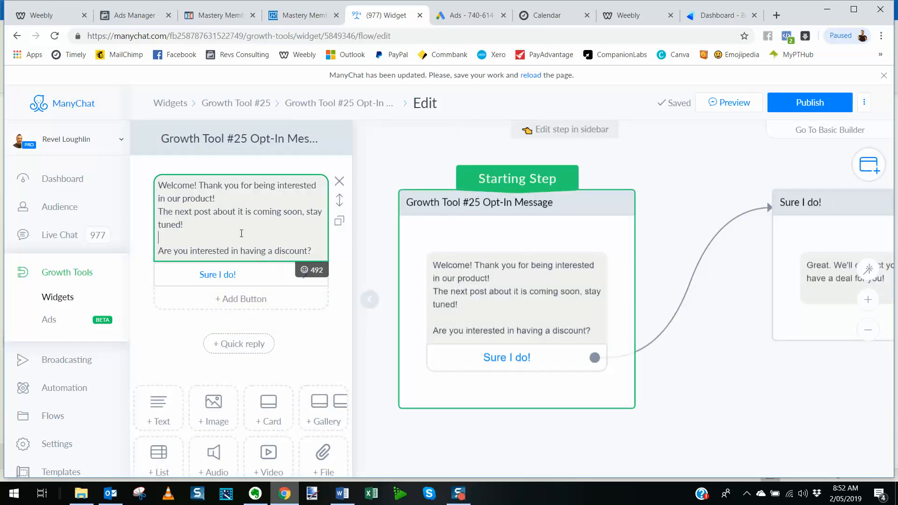
key("ctrl+a")
type("Hey")
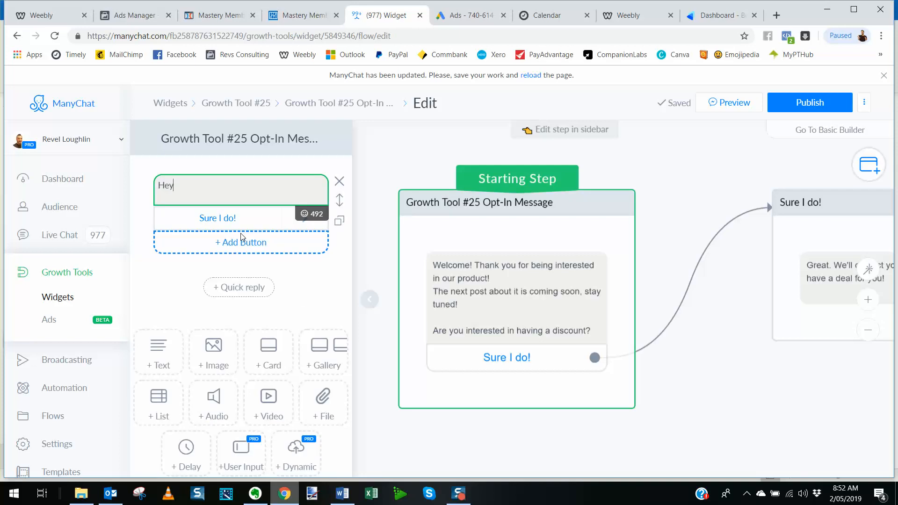
key("ctrl+a")
type("He")
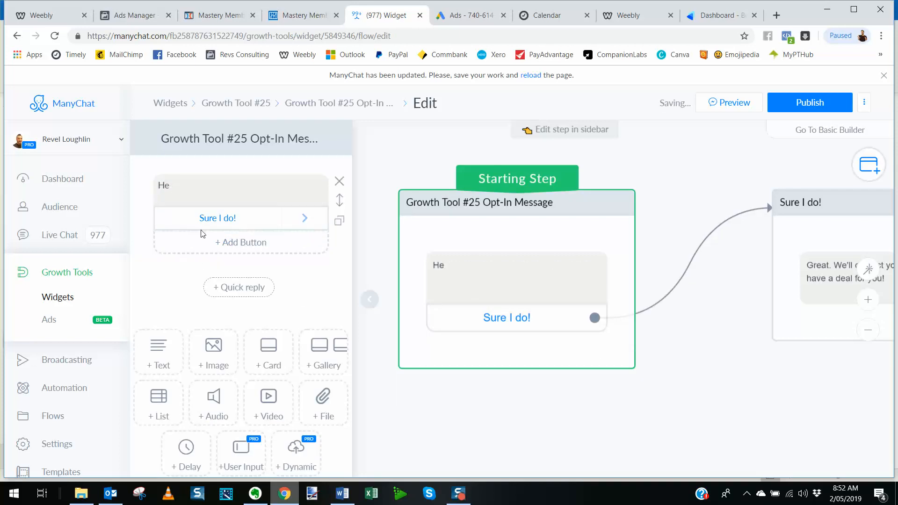
left_click(217, 196)
type("y there!")
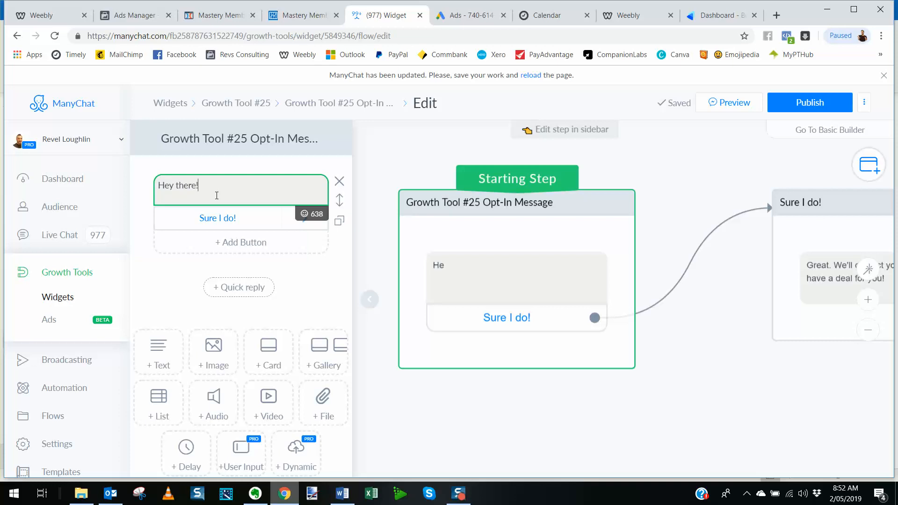
Step: Add the paragraph "Would you like to enter our competition?" below the greeting and title the message's button "YES PLEASE!"
key("Return")
key("Return")
type("WOuld yo")
key("BackSpace")
key("BackSpace")
key("BackSpace")
key("BackSpace")
key("BackSpace")
key("BackSpace")
key("BackSpace")
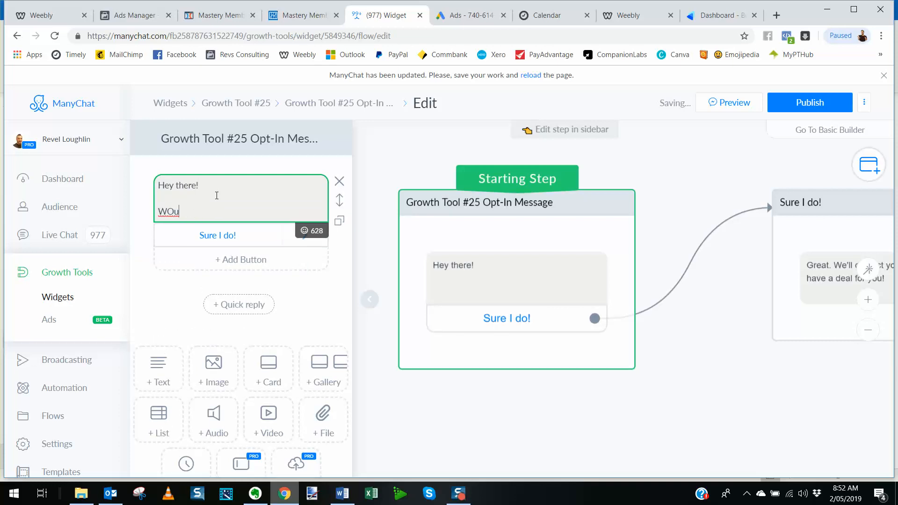
type("ould you like to enter our competition?")
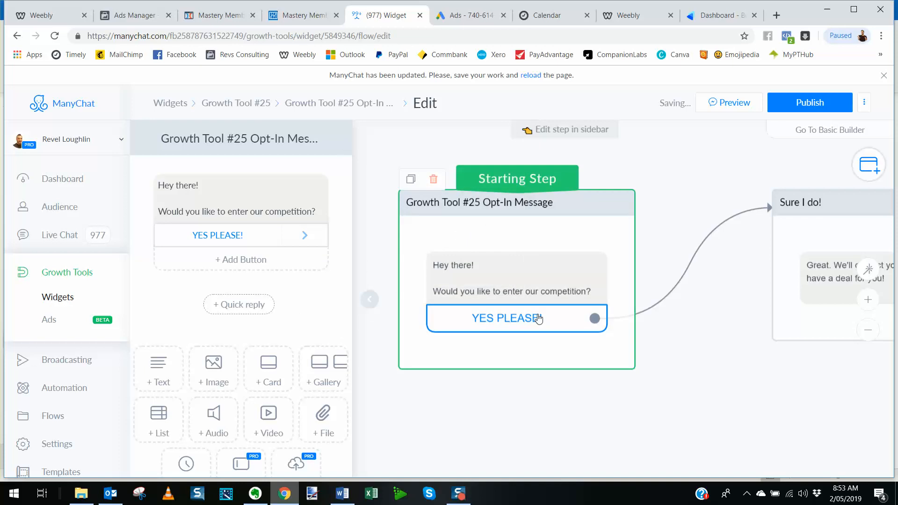
Step: Replace the text of the "Sure I do!" message with "Great!" and, as a separate paragraph, "Consider yourself entered!"
scroll(728, 358, "down", 1)
left_click_drag(729, 359, 577, 375)
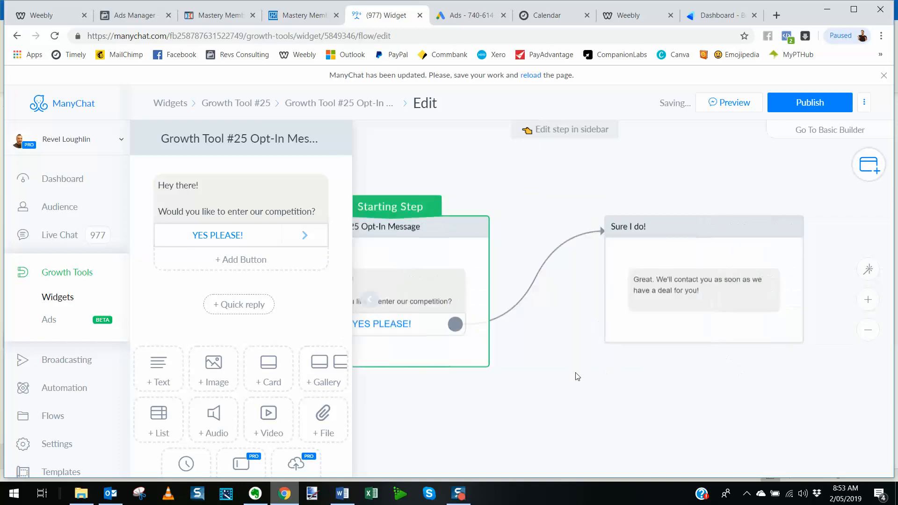
left_click(665, 301)
left_click(263, 199)
left_click_drag(263, 198, 155, 185)
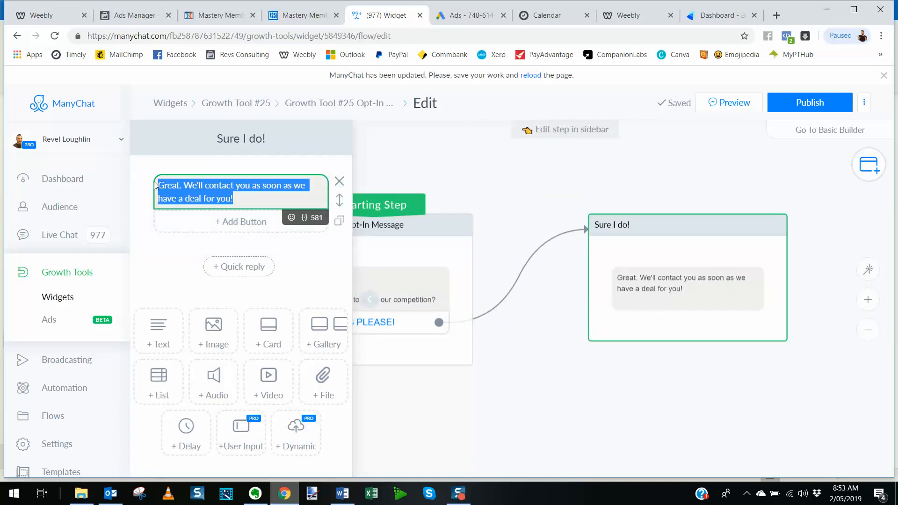
type("Great!")
key("Return")
key("Return")
type("CO")
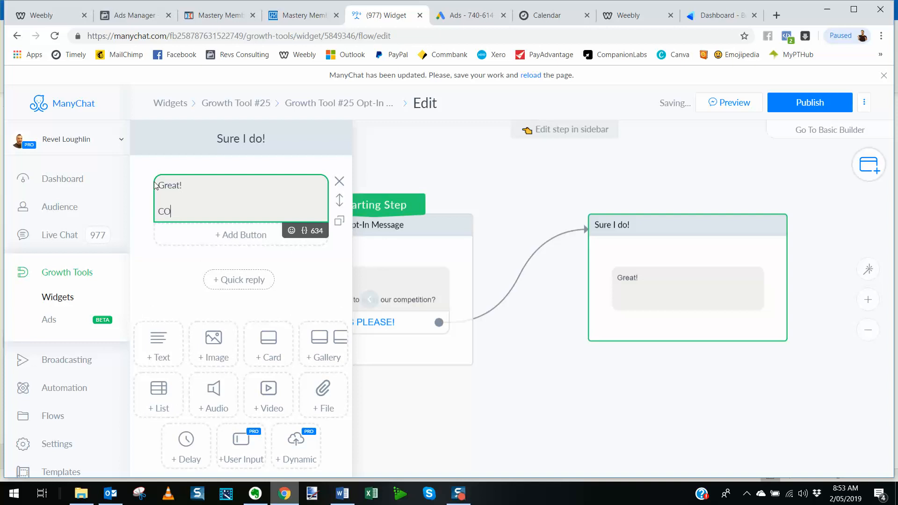
key("BackSpace")
type("onside")
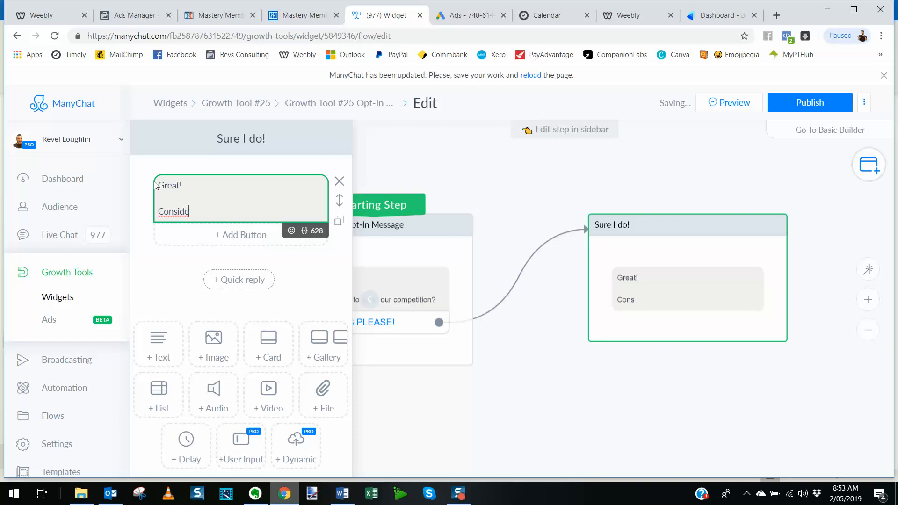
type("r yourself ente")
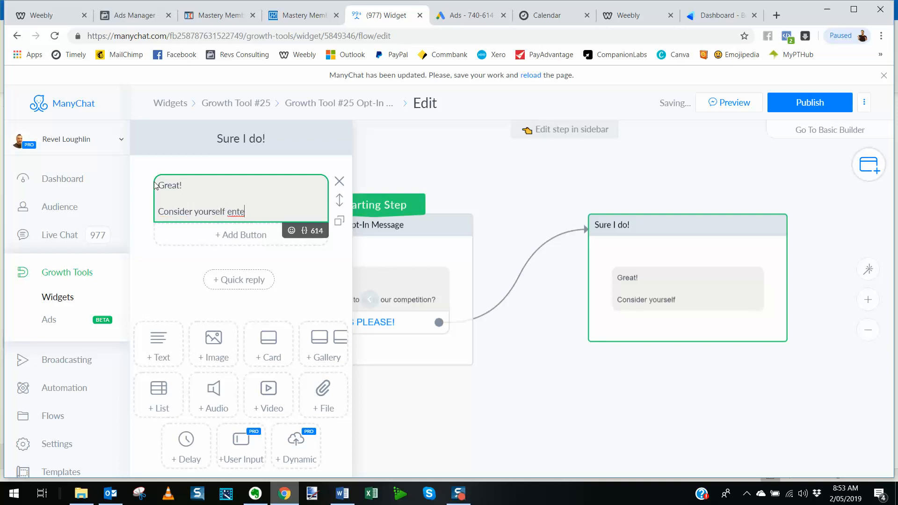
type("red!")
Step: Add the paragraph "Would you like another FIVE additional entries for free?" to the end of the "Sure I do!" message
key("Return")
key("Return")
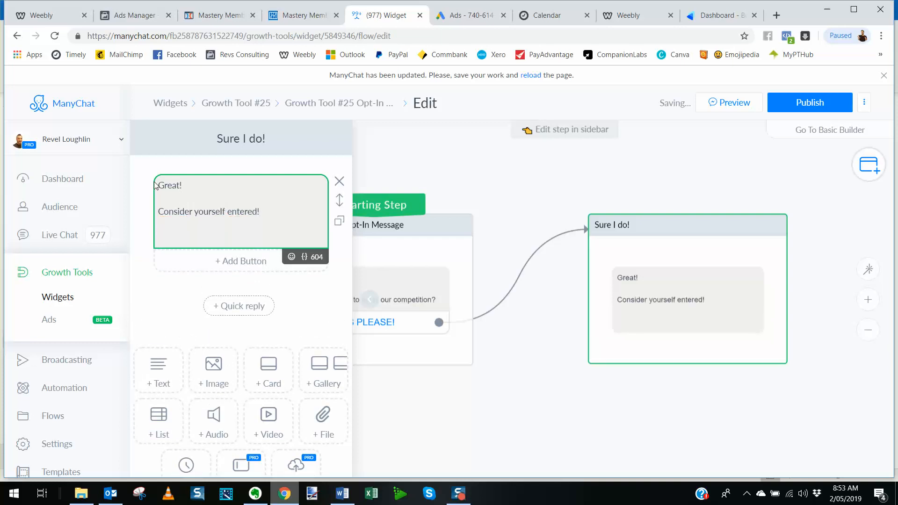
type("Would you like another FIVE additional entries for free?")
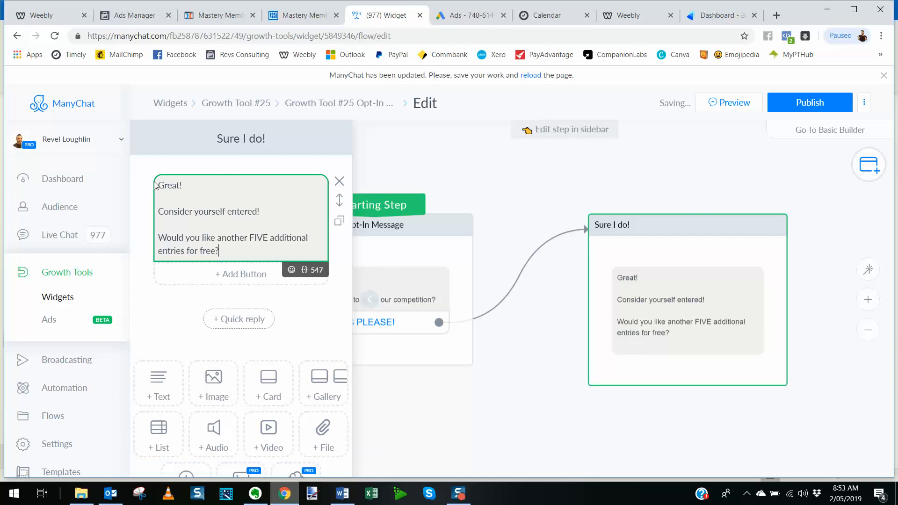
Step: Add a button titled "Definitely!" to the "Sure I do!" message
left_click(241, 274)
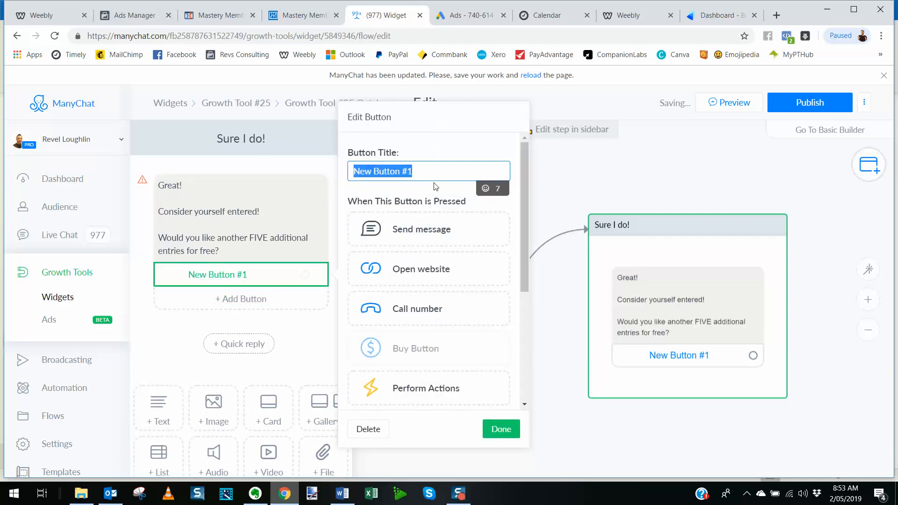
type("Definately")
key("BackSpace")
key("BackSpace")
key("BackSpace")
key("BackSpace")
key("BackSpace")
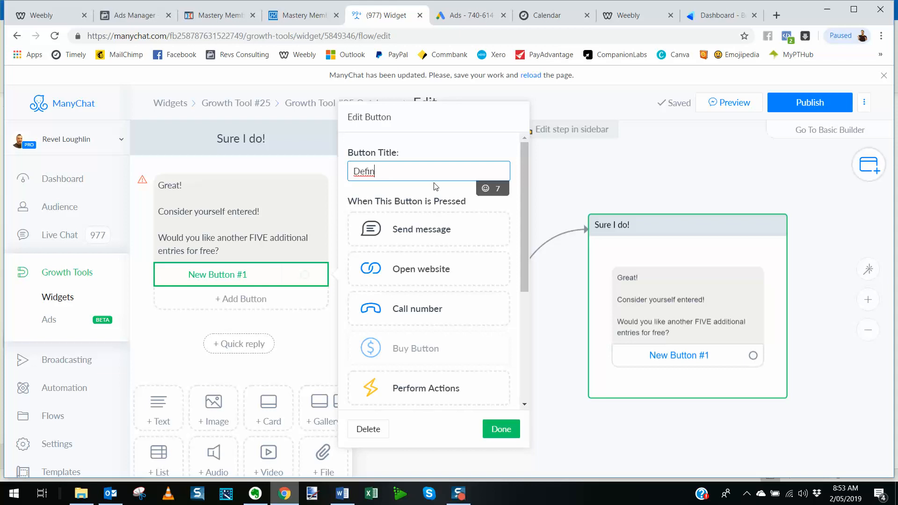
type("itely!")
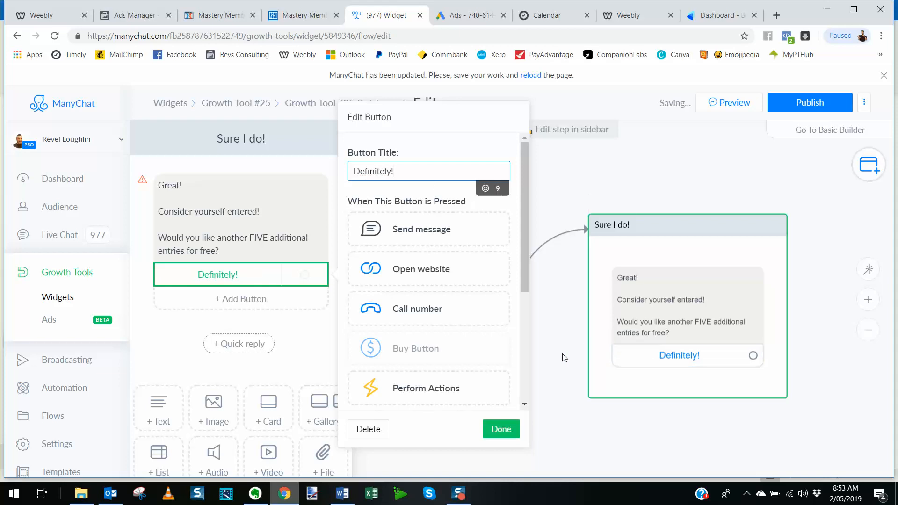
left_click(545, 407)
Step: Move the "Sure I do!" block closer to the starting step in the flow
left_click_drag(472, 418, 492, 417)
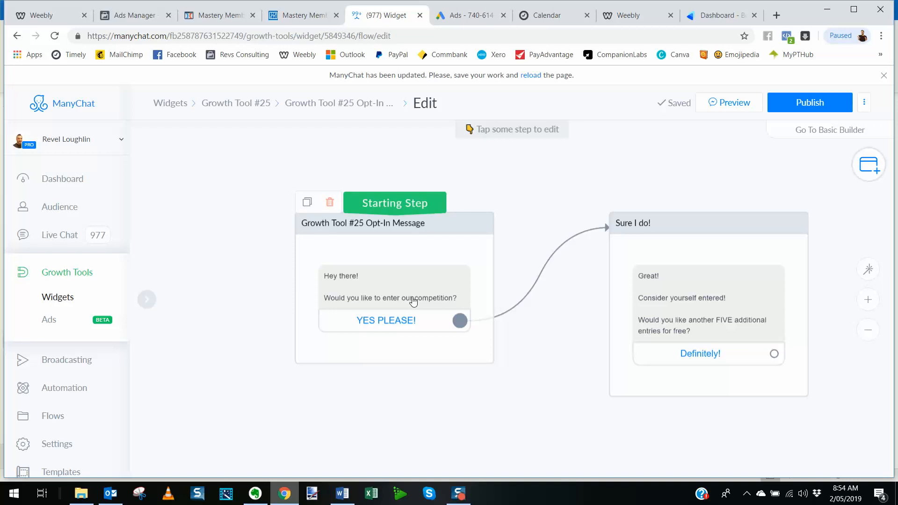
left_click_drag(666, 224, 634, 223)
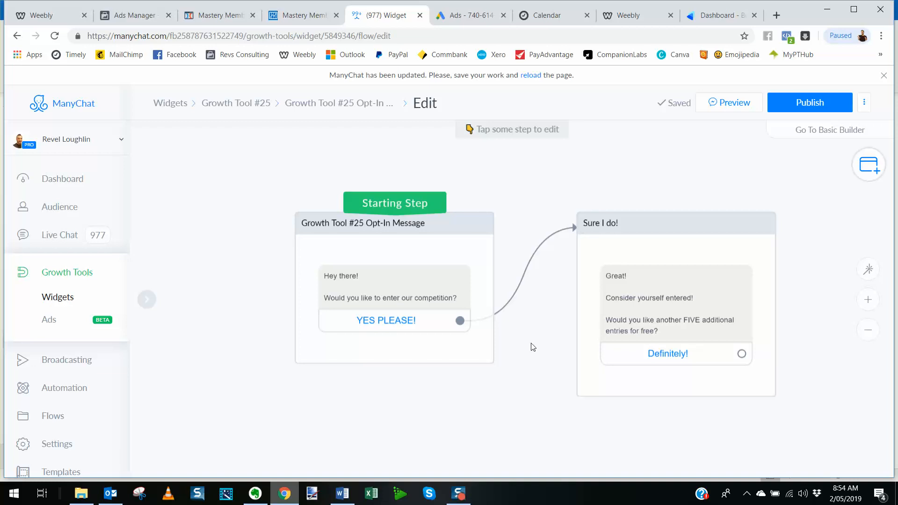
left_click_drag(645, 236, 624, 240)
Step: Connect the "Definitely!" button to a new Send Message step placed beside the "Sure I do!" block
left_click_drag(466, 388, 406, 387)
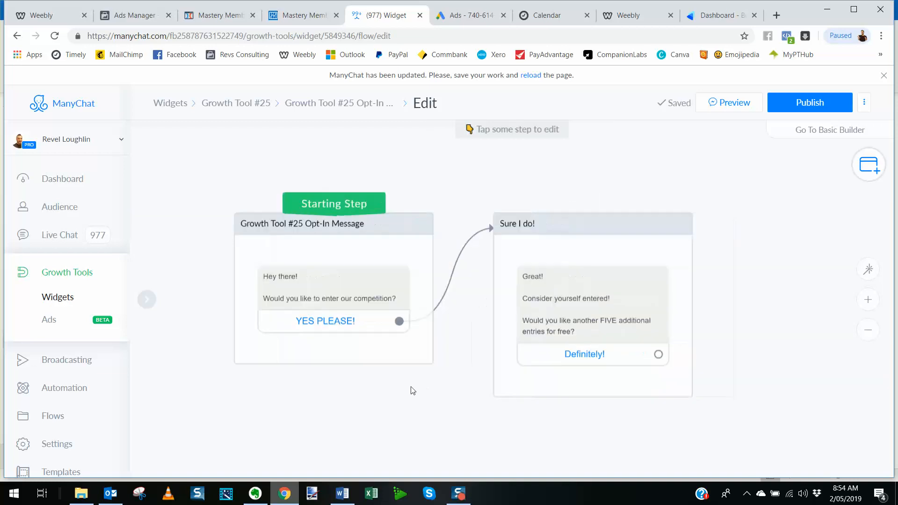
left_click_drag(438, 427, 395, 420)
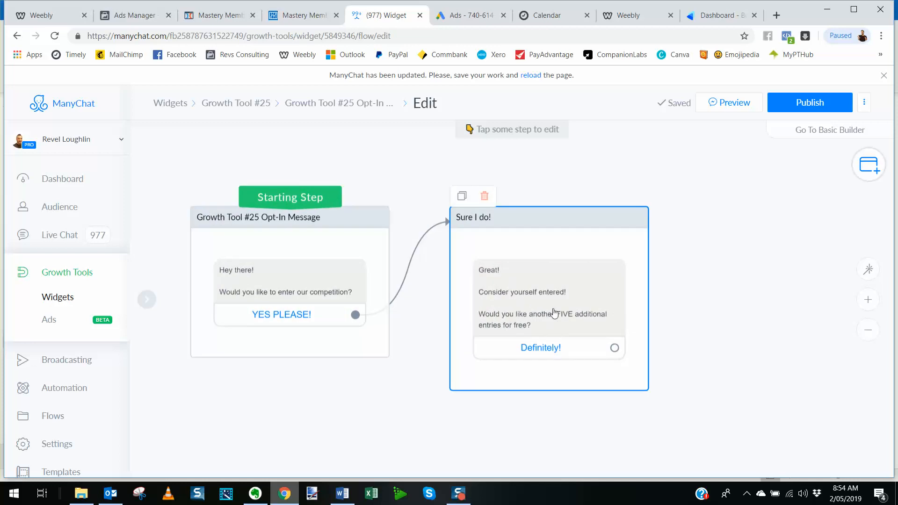
left_click_drag(672, 357, 627, 353)
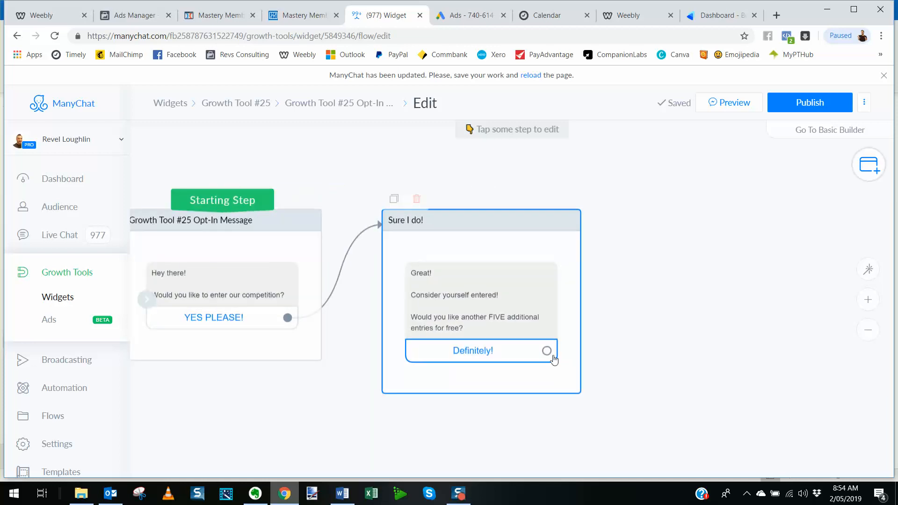
left_click_drag(547, 352, 657, 229)
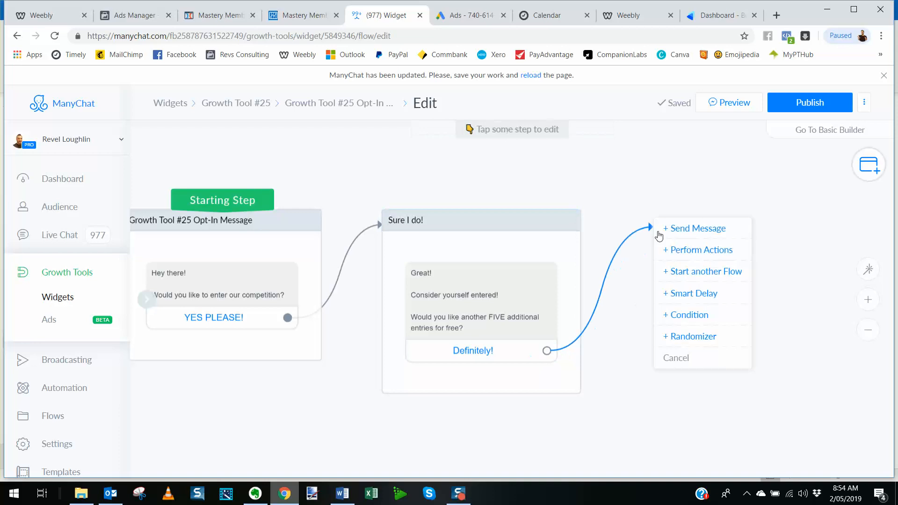
left_click(701, 230)
Step: Write in the new message, as three paragraphs, "Okay, what you need to do is go back to the post. SHARE IT. And tag our Facebook page!"
left_click(263, 196)
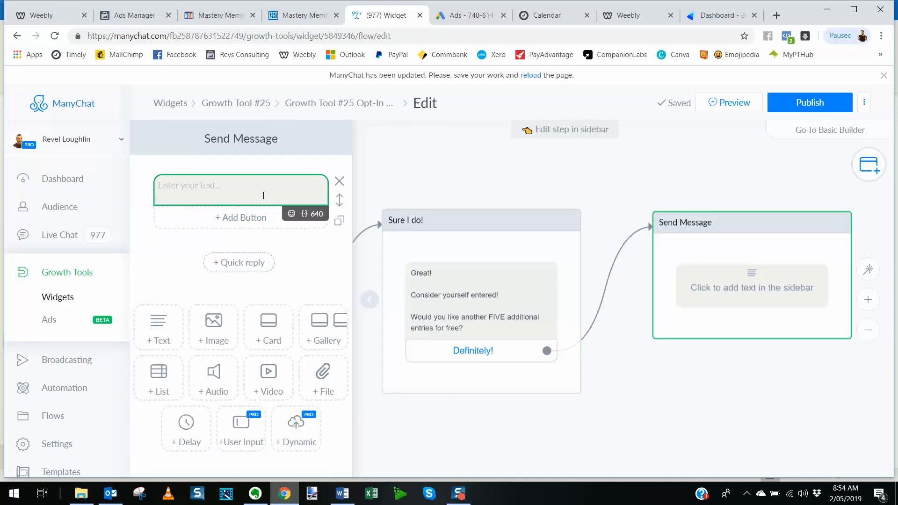
type("Okay, what you")
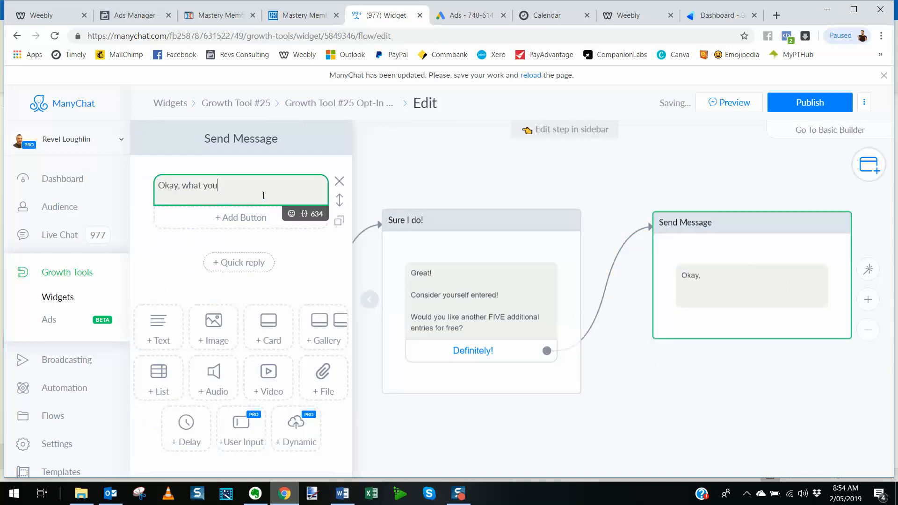
type(" need to do ")
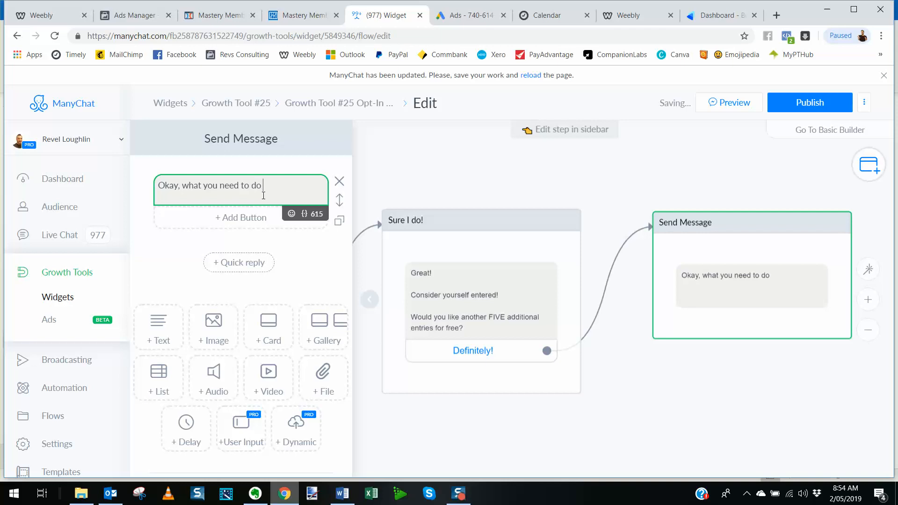
type("is go back to the ")
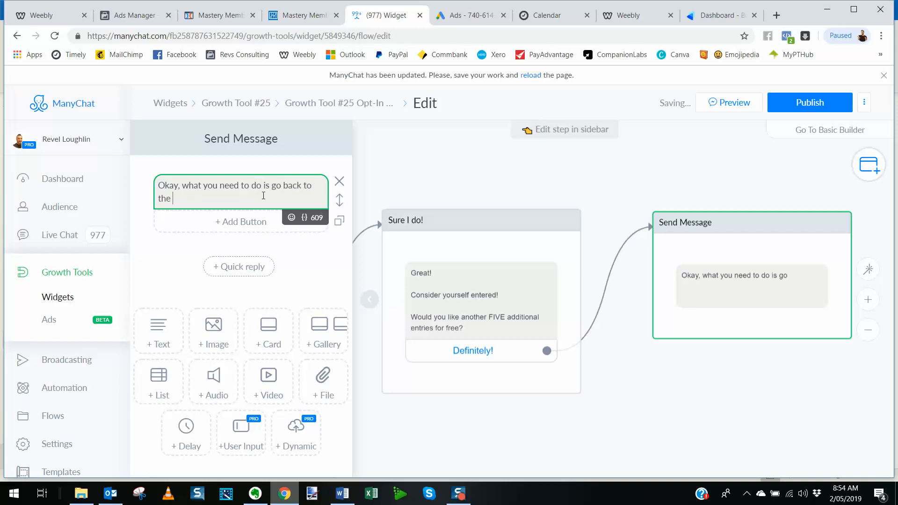
type("post.")
key("Return")
key("Return")
type("SHARE IT.")
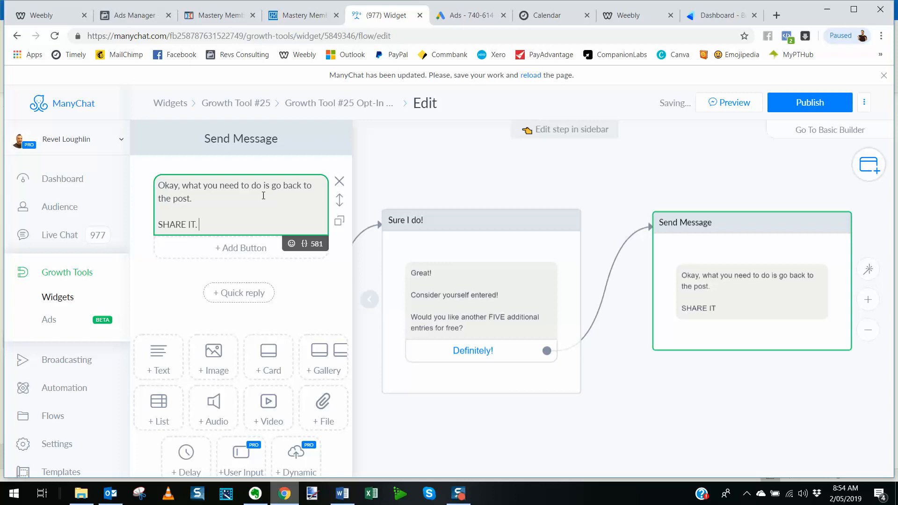
key("Return")
key("Return")
type("And t")
type("ag o")
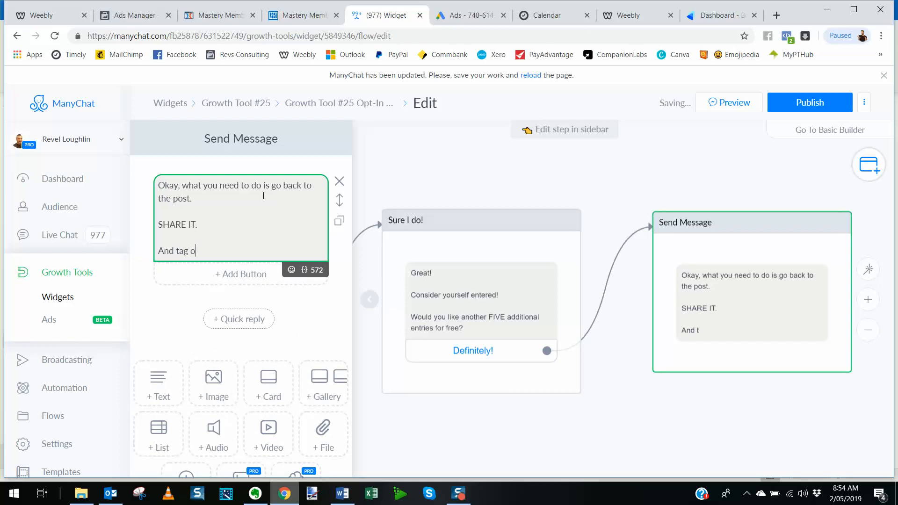
type("ur Facebook page!")
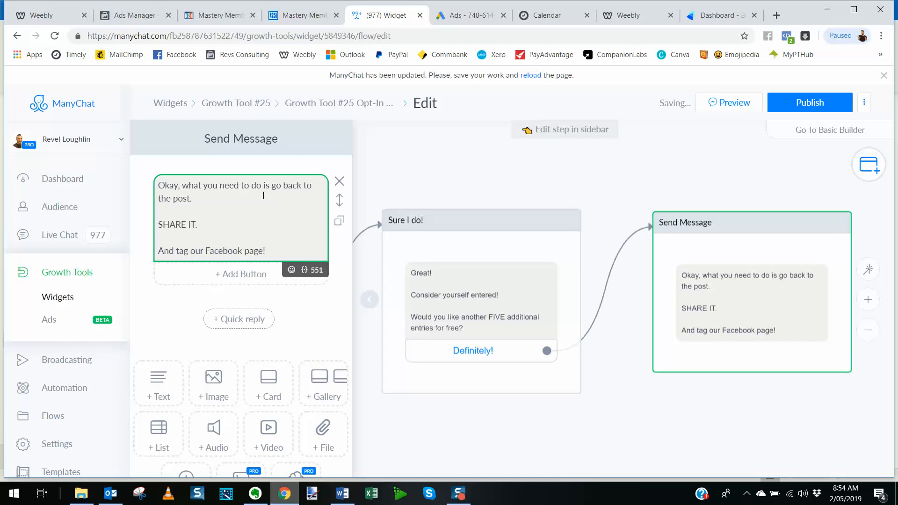
Step: Add a button titled "How to I tag you?" to the sharing instructions message and have it send a new message
left_click(278, 275)
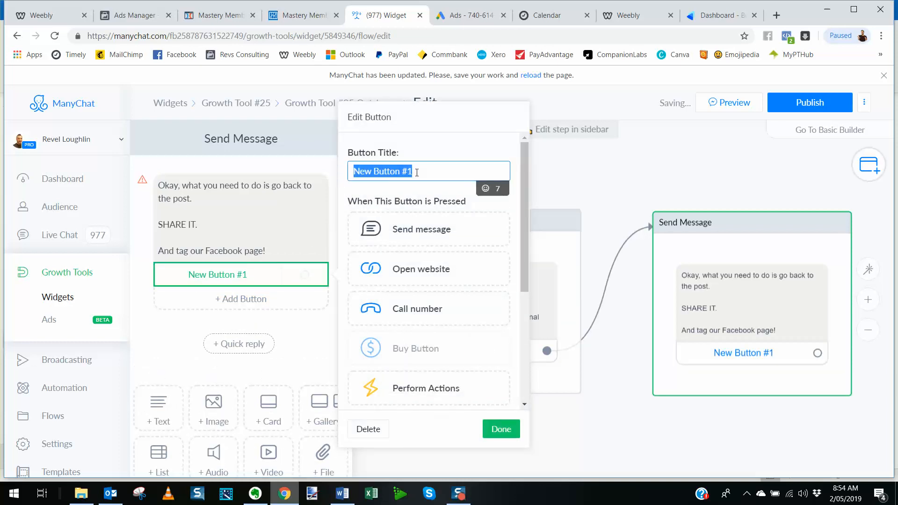
type("How to a")
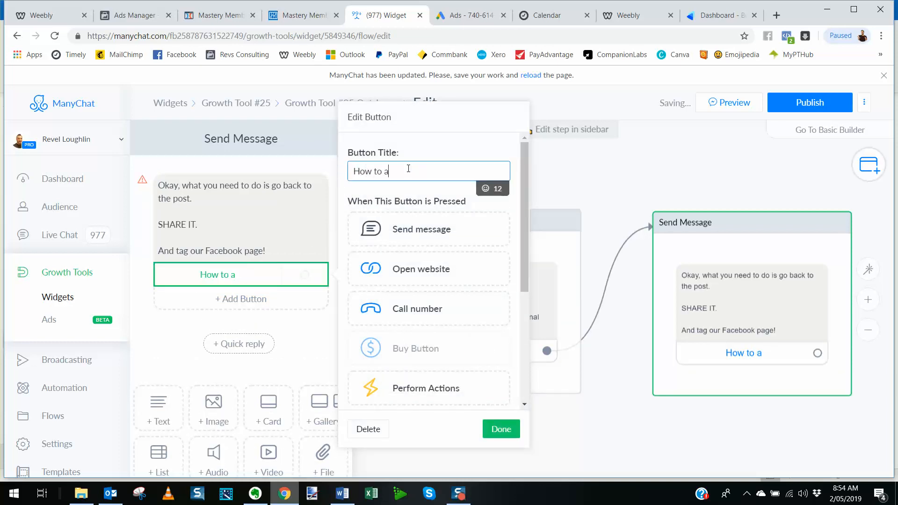
key("BackSpace")
type("l tag you")
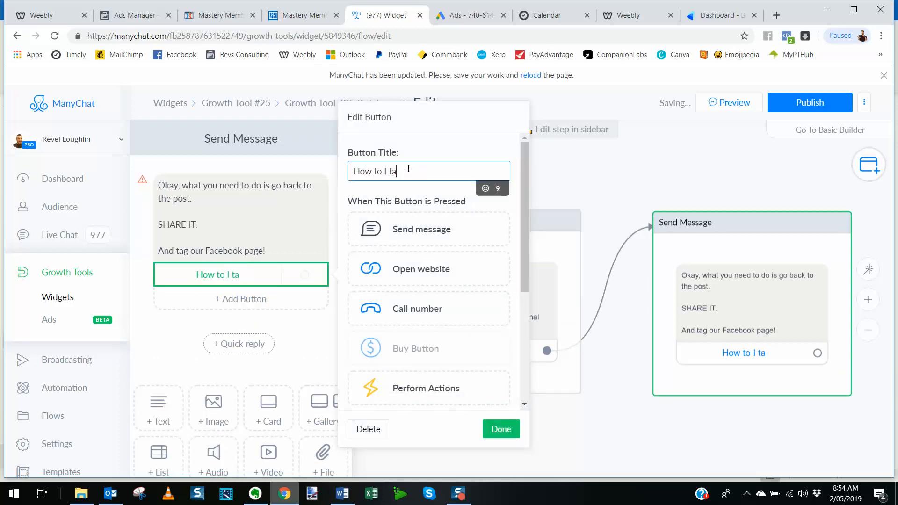
type("?")
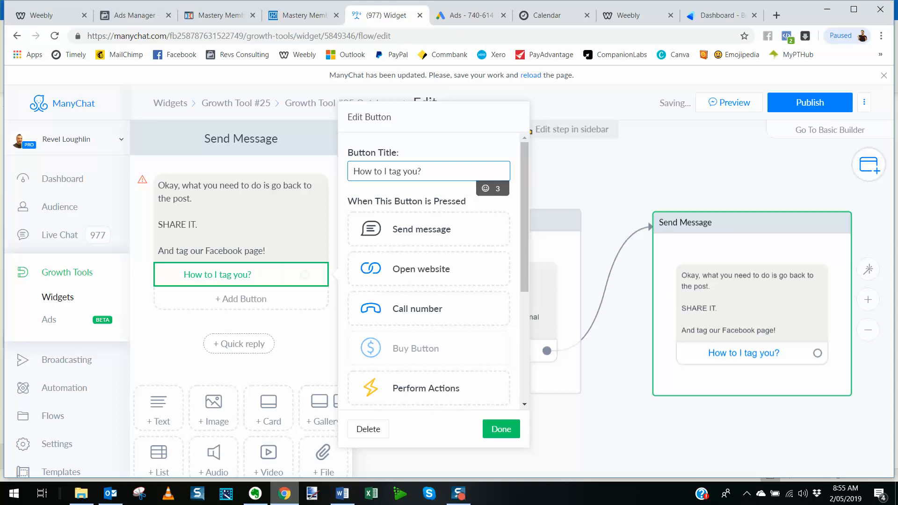
left_click(411, 229)
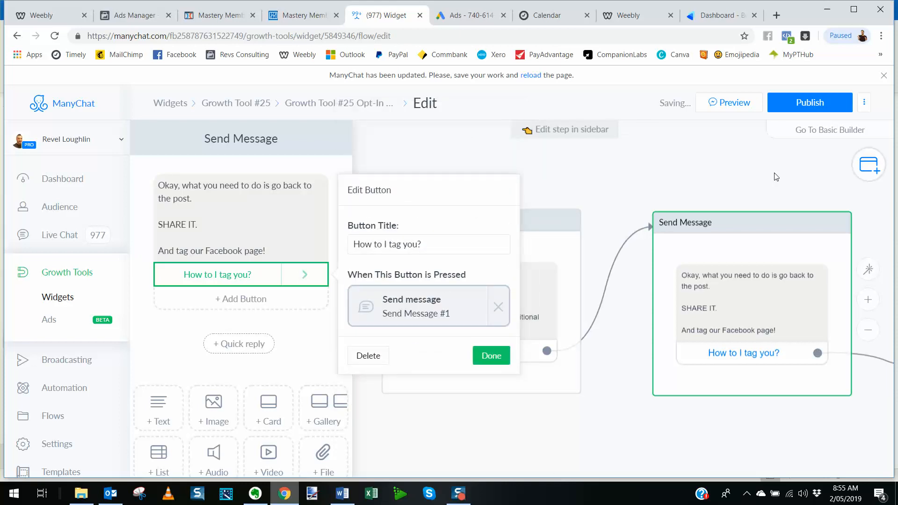
Step: Move the new Send Message #1 block up beside the sharing instructions block in the flow
left_click(606, 448)
left_click_drag(605, 435, 479, 420)
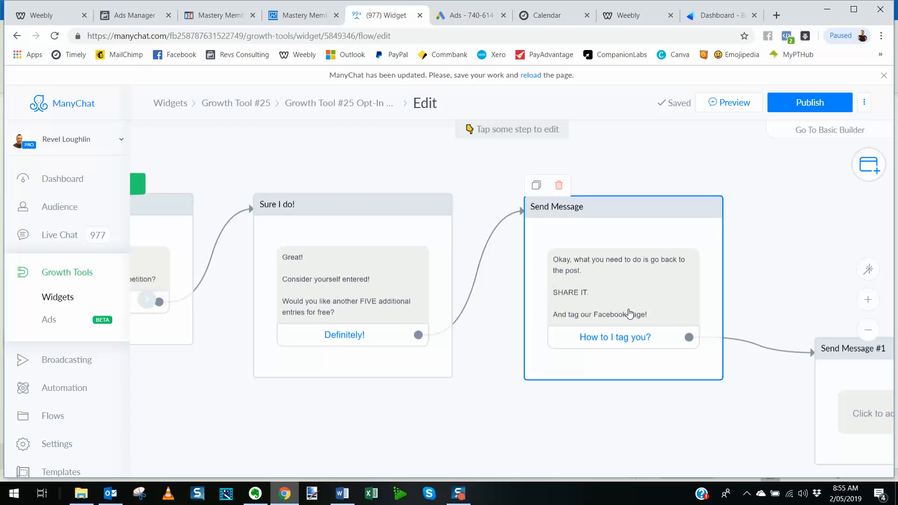
left_click_drag(733, 422, 599, 371)
left_click_drag(758, 301, 722, 161)
Step: Correct the title of the sharing instructions message's button to "How do I tag you?"
left_click(481, 291)
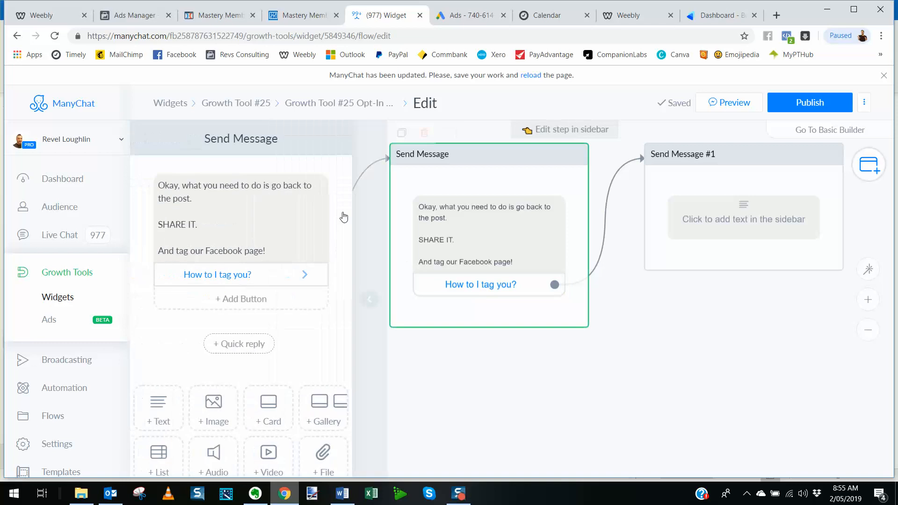
left_click(241, 275)
left_click(382, 244)
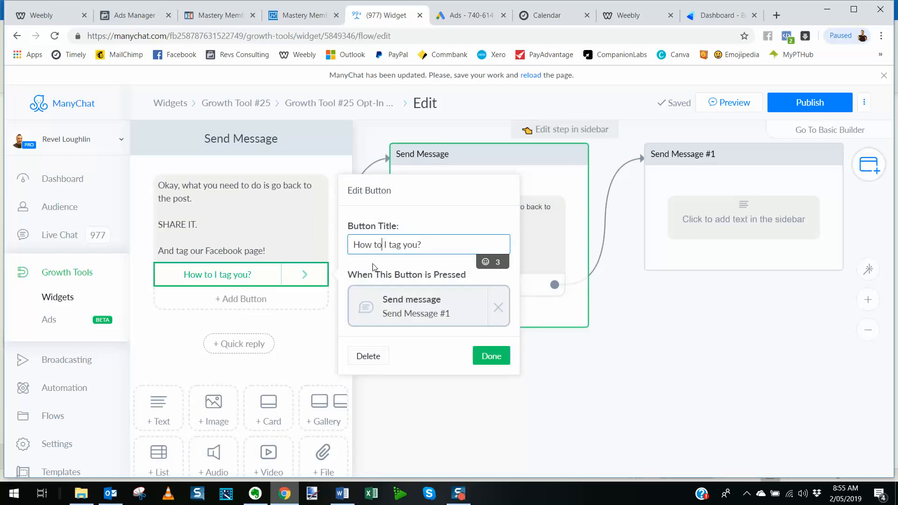
key("BackSpace")
key("BackSpace")
type("do")
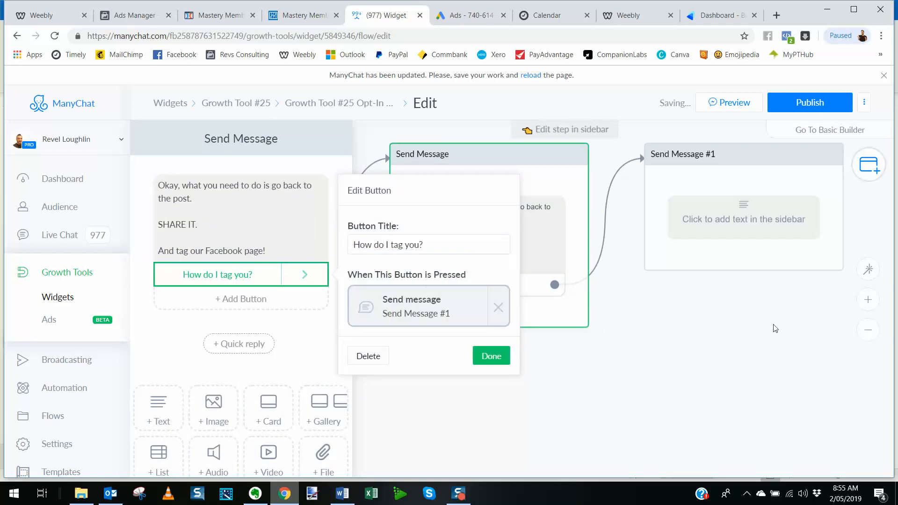
left_click(776, 329)
Step: Write "Like this:" in the Send Message #1 block, followed by the paragraph 'Start typing "@ BUSINESS NAME"'
left_click(765, 225)
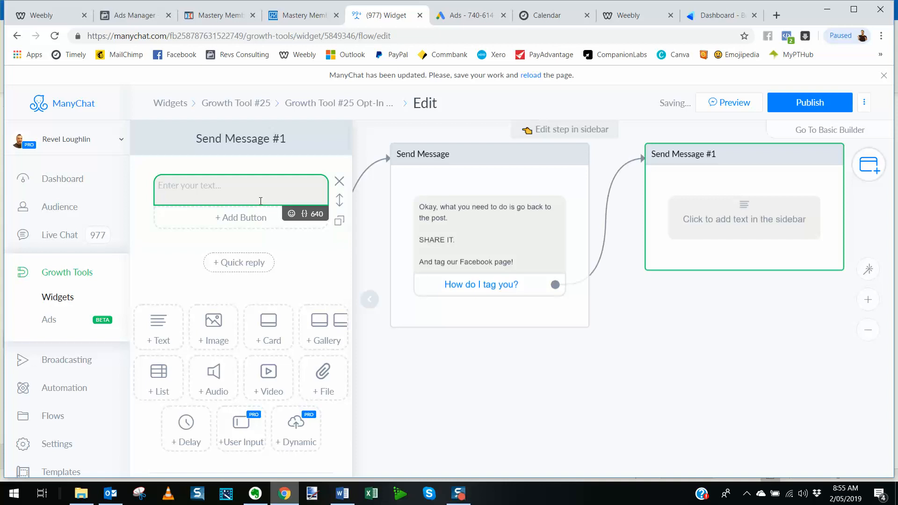
type("Like this")
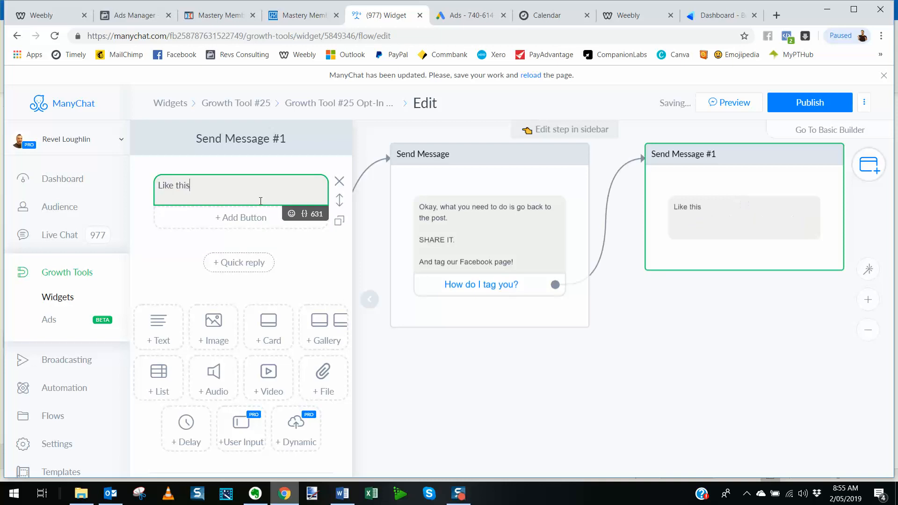
type(":")
key("Return")
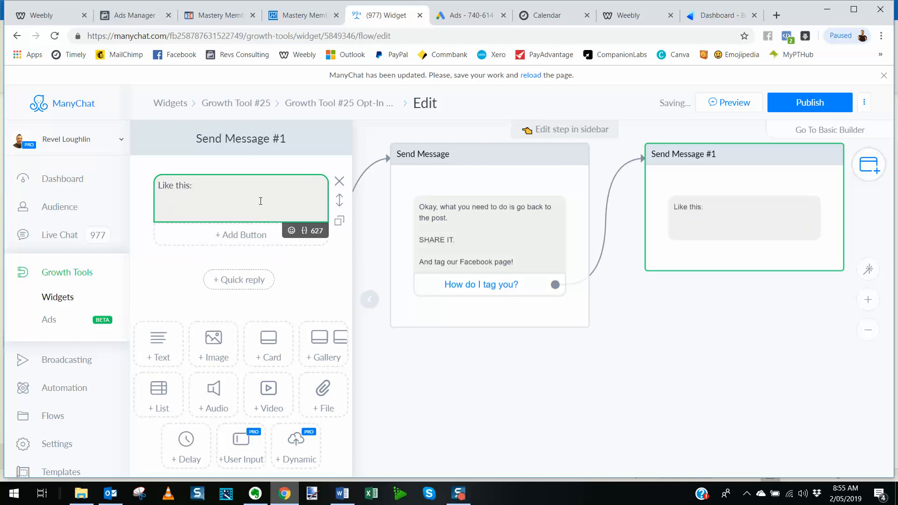
type("Start typing \"@")
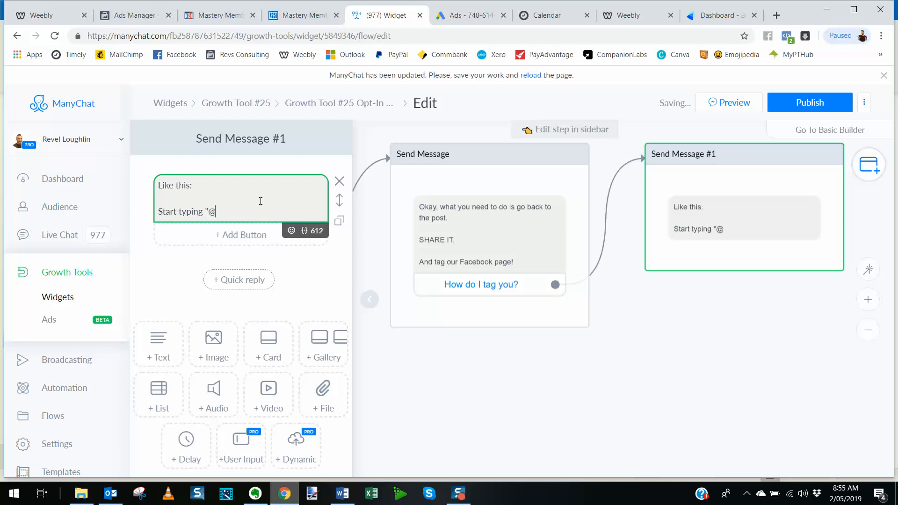
type(" BUSINESS NAME")
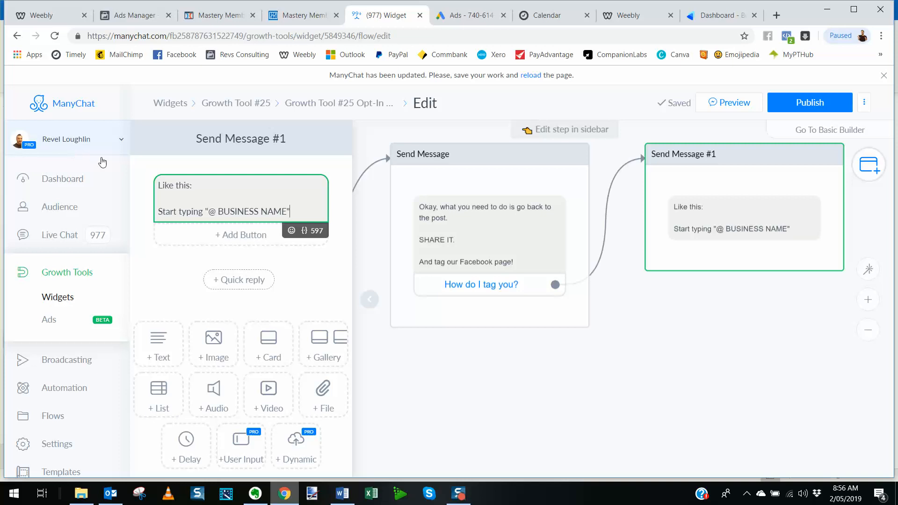
Step: Replace the BUSINESS NAME placeholder with the start of the page's own name followed by an ellipsis
left_click_drag(287, 211, 218, 216)
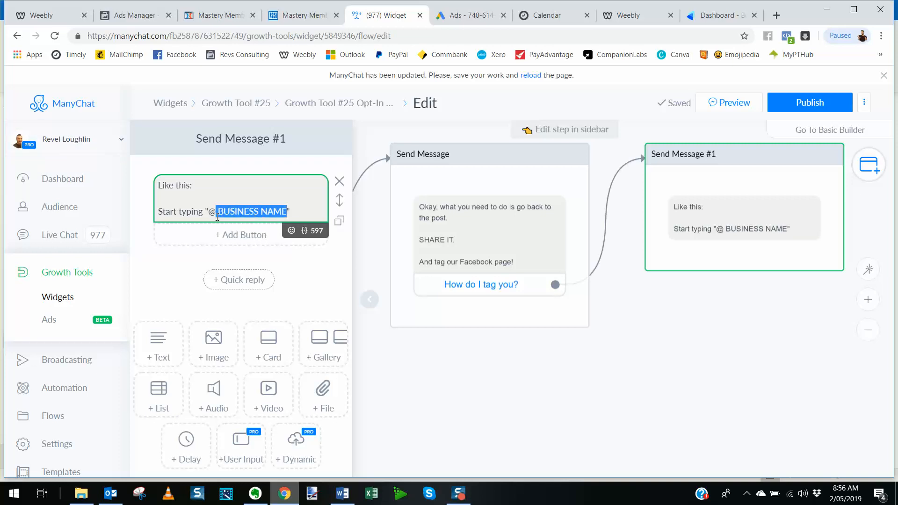
type("Revel")
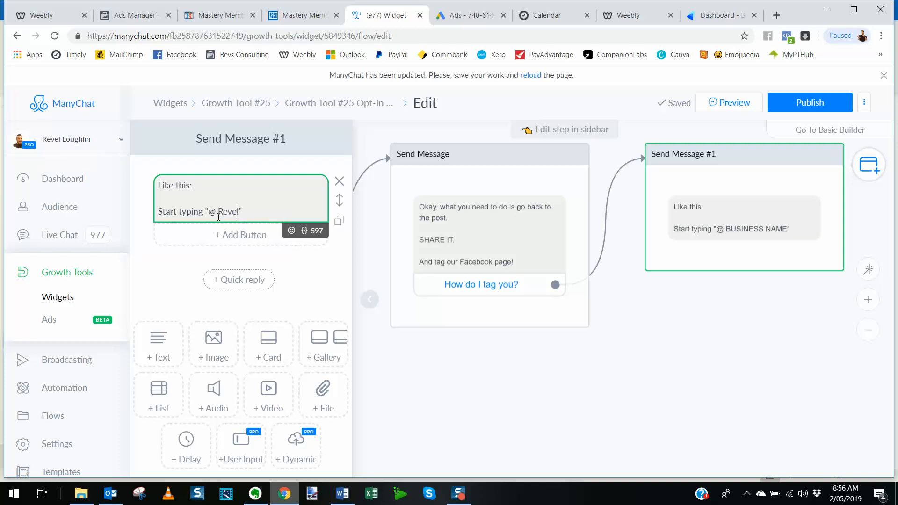
type(" I..")
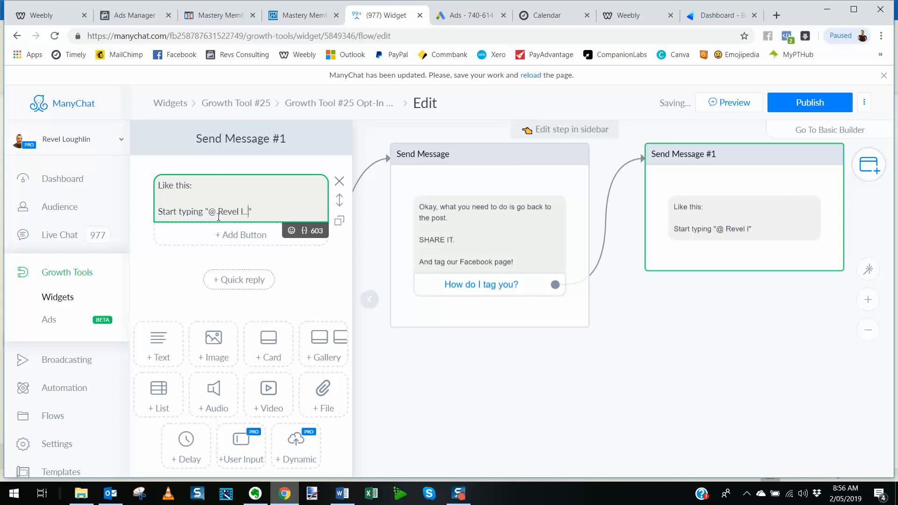
Step: Add two more paragraphs to the tagging message: "and our page should pop up for you to tag!" and "Simple!"
key("Return")
key("Return")
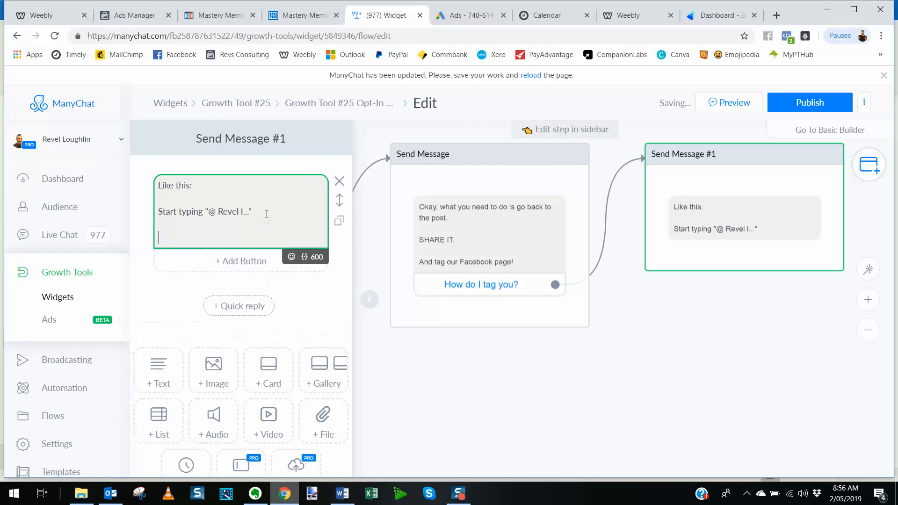
type("and my")
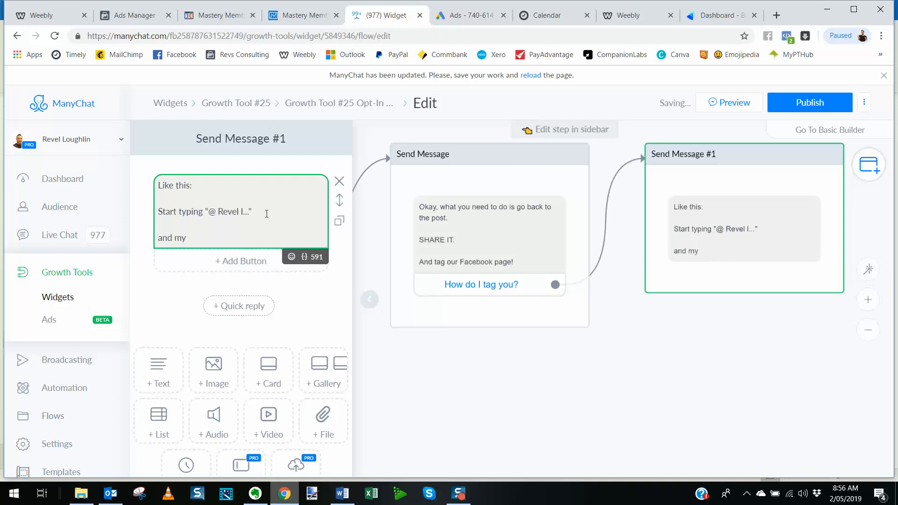
key("BackSpace")
key("BackSpace")
type("our page should pop up f")
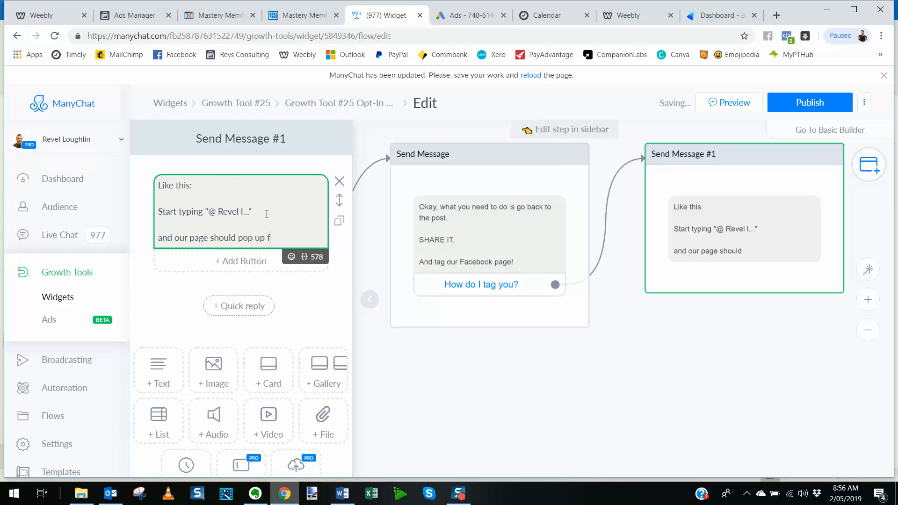
type("or you to tag!@")
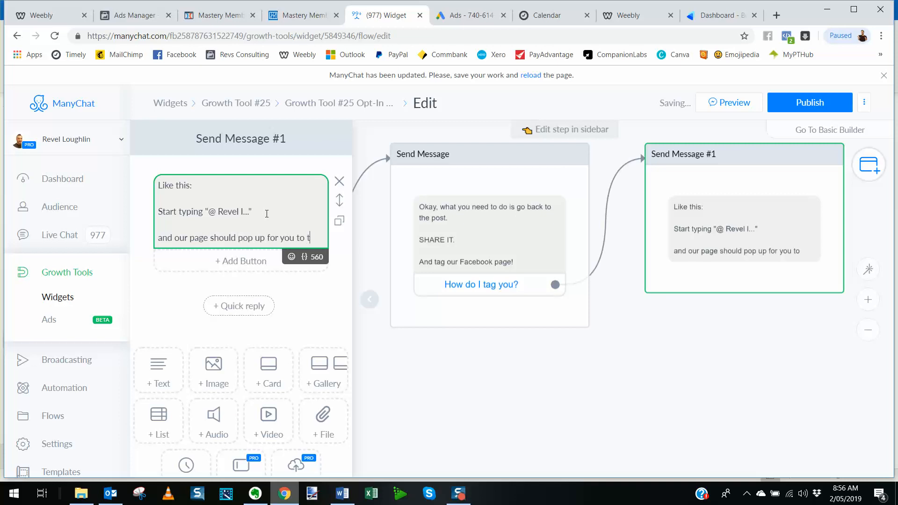
key("BackSpace")
key("Return")
key("Return")
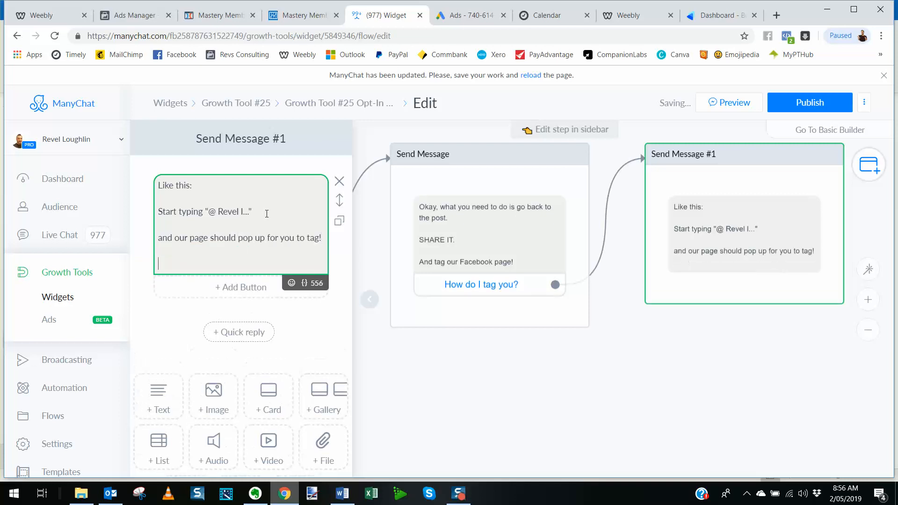
type("Simple!")
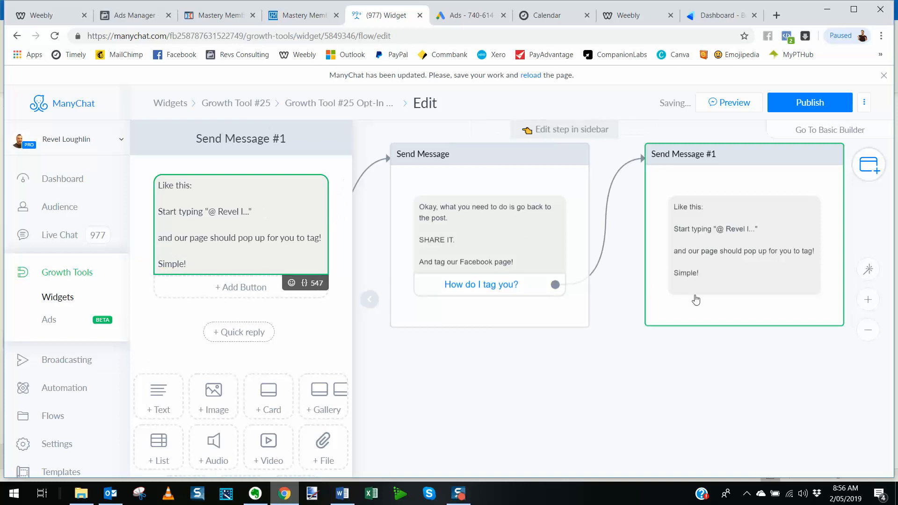
Step: End the tagging message with the paragraph "Let me know if you have any questions :)"
left_click(662, 391)
scroll(582, 366, "down", 3)
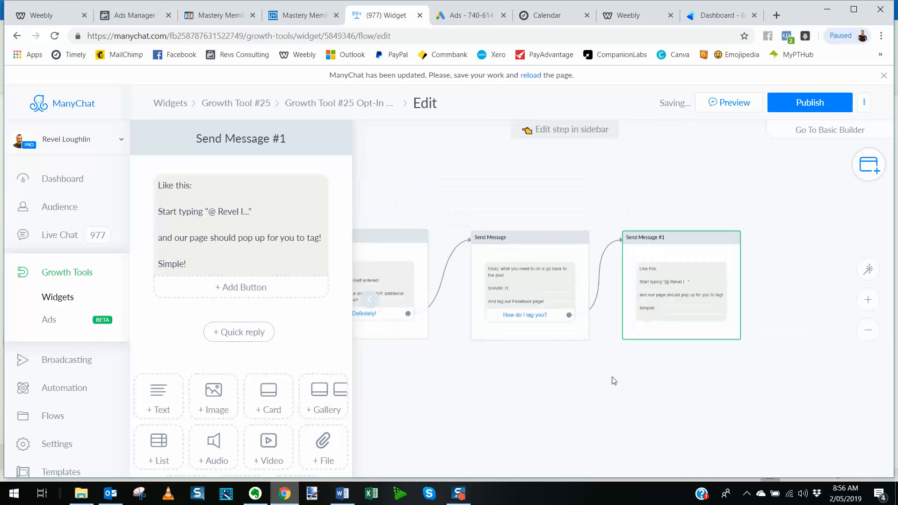
left_click(226, 264)
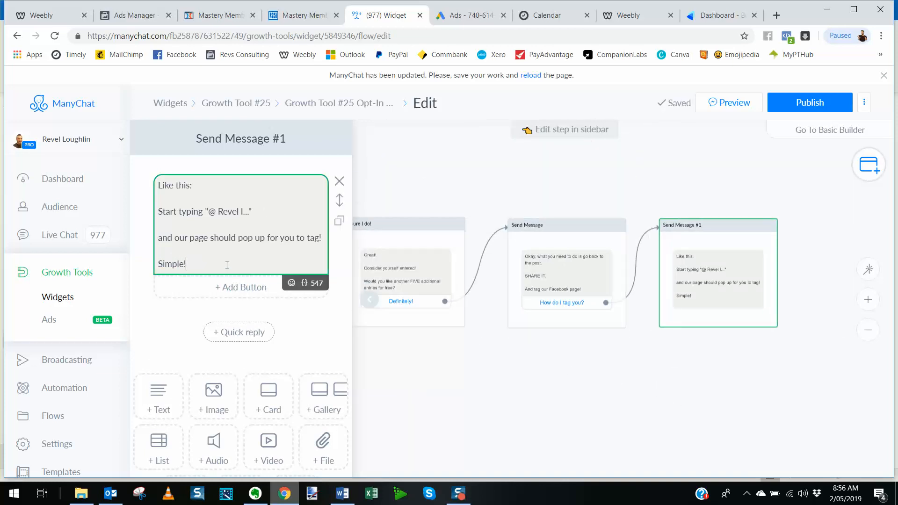
key("Return")
key("Return")
type("Let")
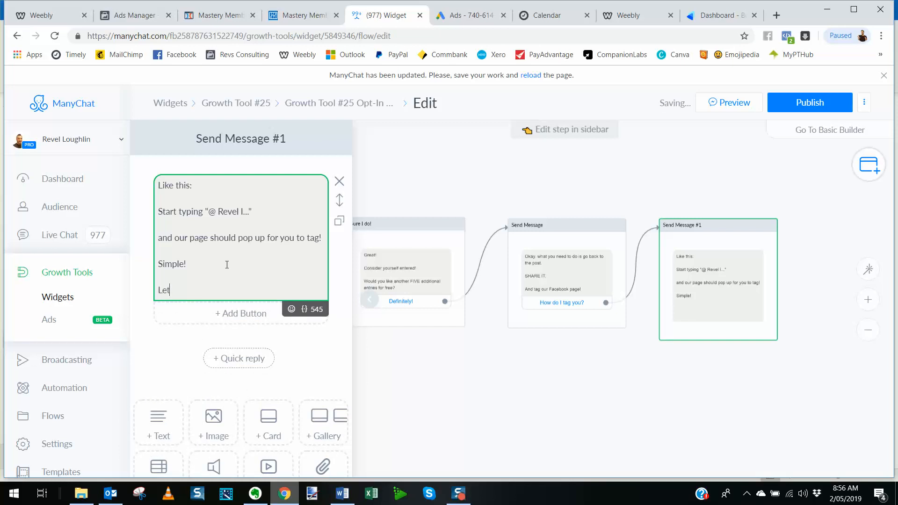
type(" me know if you ahve an")
key("BackSpace")
key("BackSpace")
key("BackSpace")
key("BackSpace")
key("BackSpace")
key("BackSpace")
key("BackSpace")
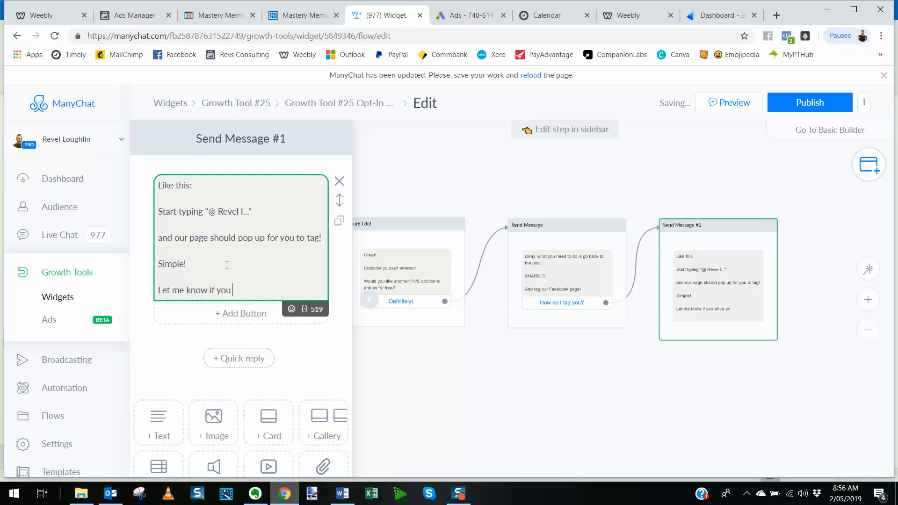
type("have any questions")
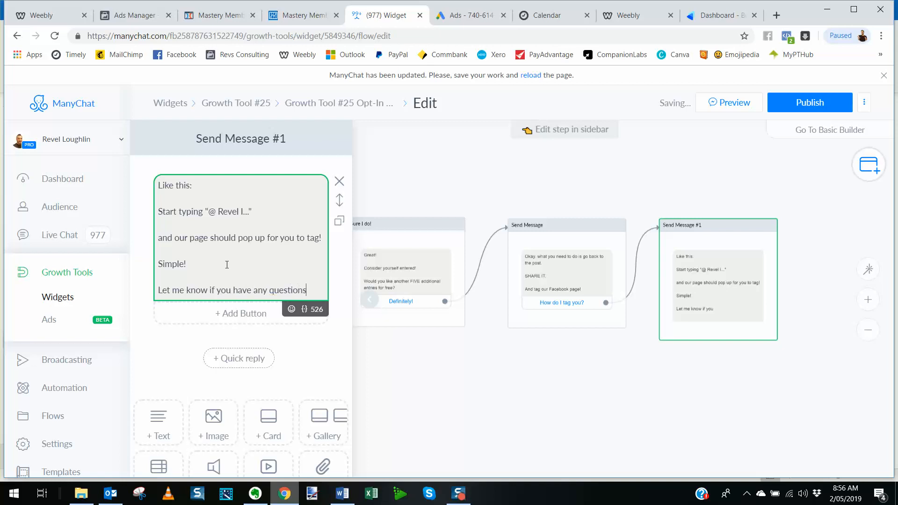
type(" :)")
left_click(551, 393)
Step: Review the message flow from the starting step through to the final tagging message
left_click_drag(514, 373, 562, 379)
left_click_drag(427, 405, 475, 407)
scroll(561, 346, "up", 3)
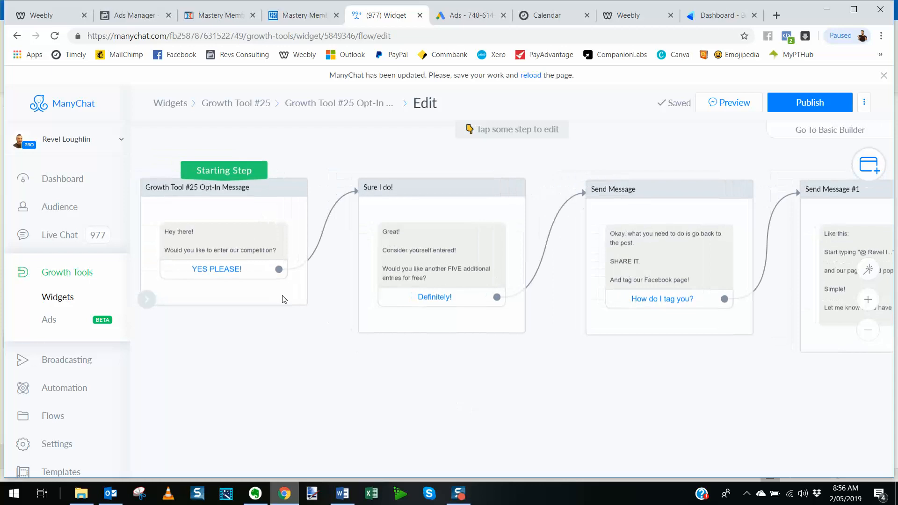
left_click_drag(312, 343, 237, 345)
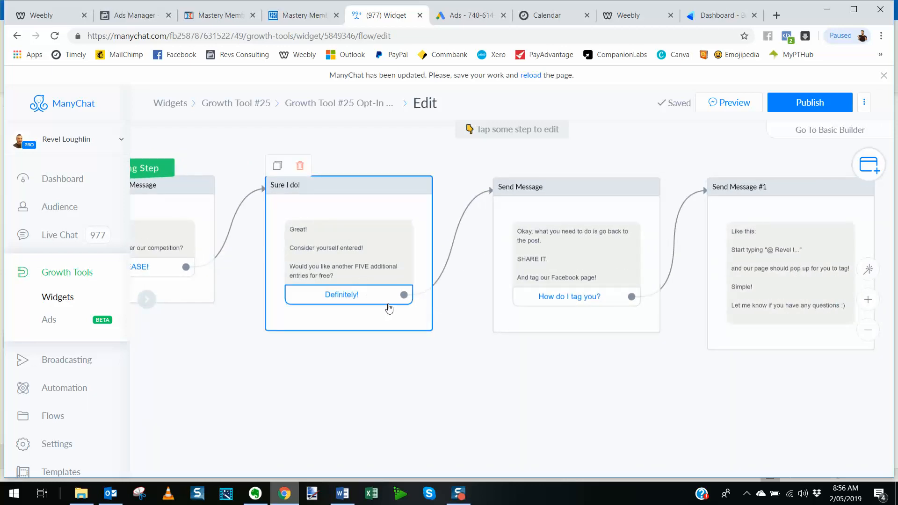
left_click_drag(497, 383, 320, 371)
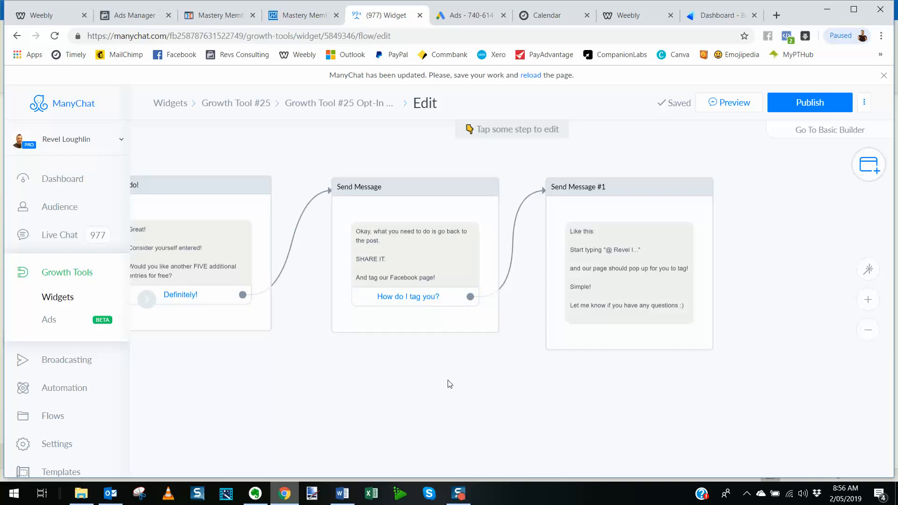
left_click_drag(522, 442, 327, 406)
scroll(497, 451, "down", 3)
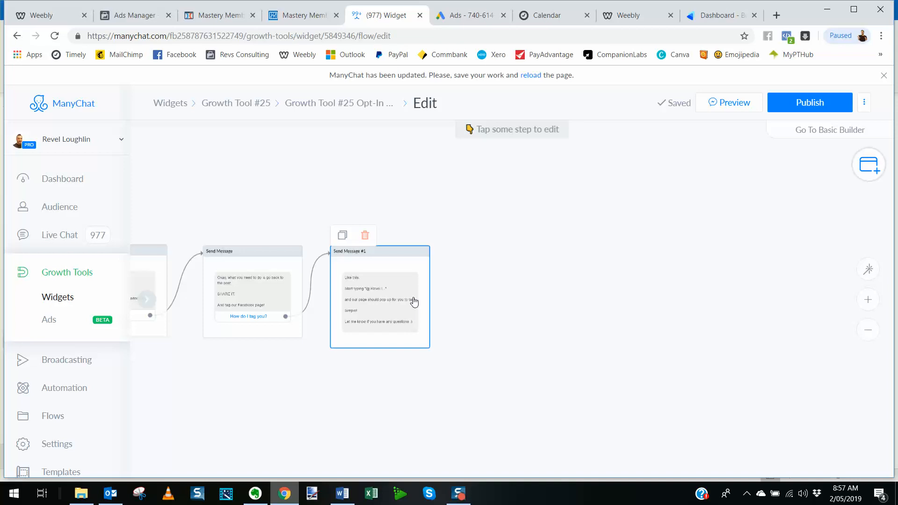
Step: Enable "Continue to another step" for the Send Message #1 block
left_click(411, 267)
scroll(310, 351, "down", 3)
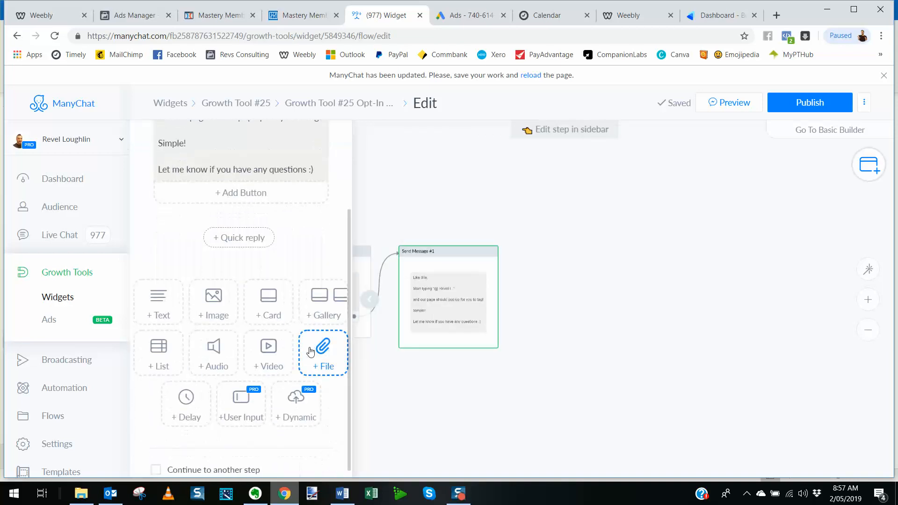
left_click(156, 463)
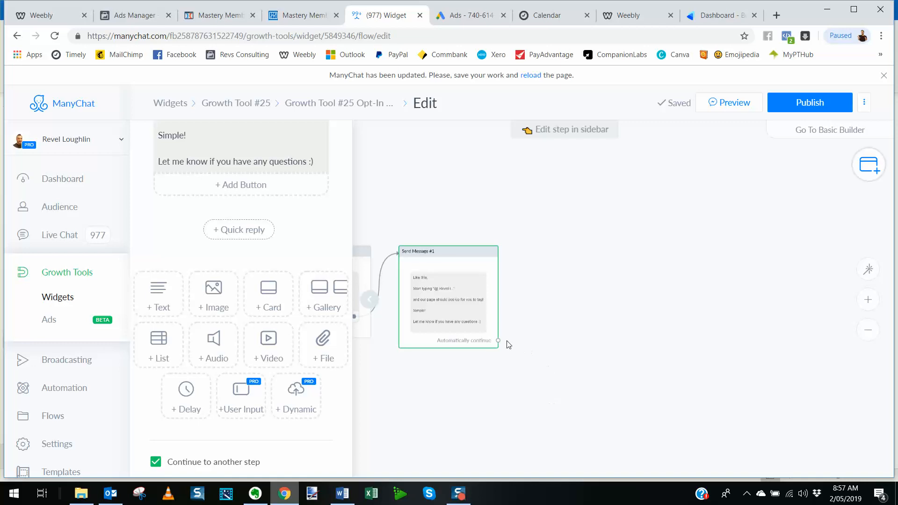
scroll(502, 349, "up", 5)
scroll(497, 334, "down", 5)
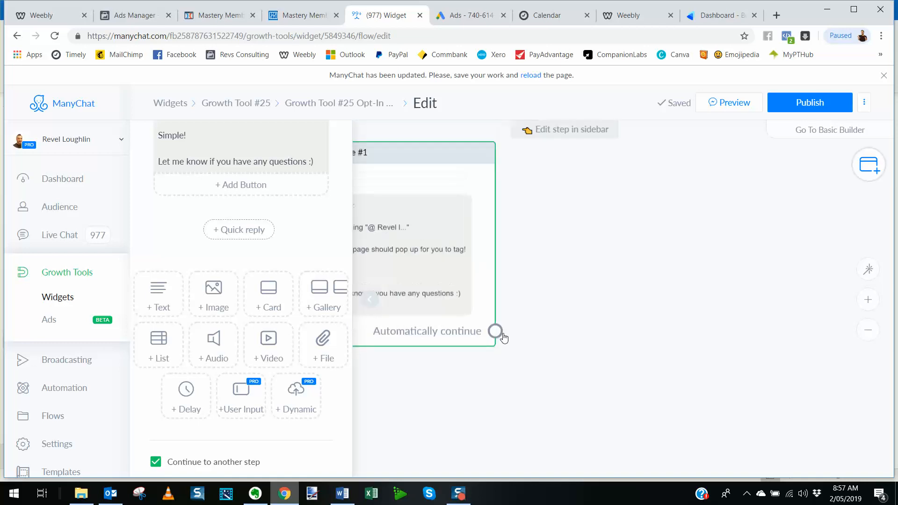
Step: Continue Send Message #1 to a Smart Delay of 1 day and position the delay block beside the message
left_click(495, 332)
left_click(543, 222)
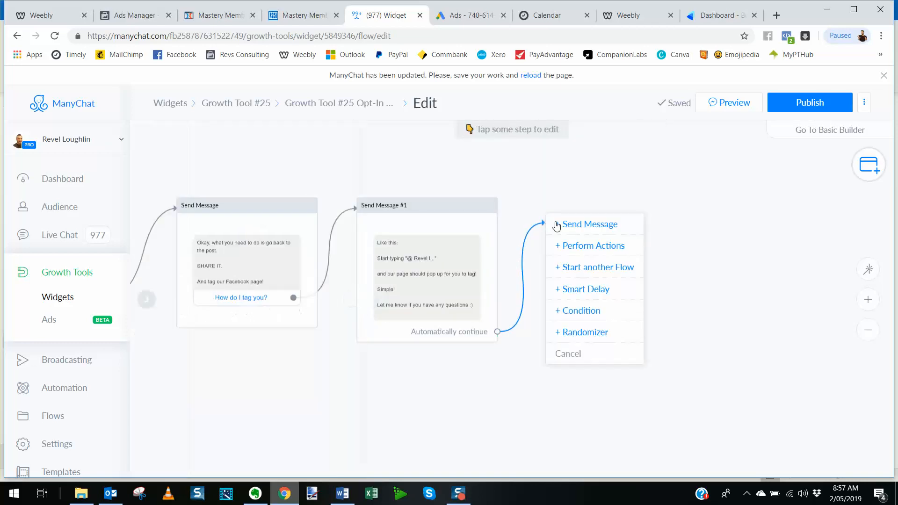
left_click(592, 292)
left_click_drag(618, 233, 607, 214)
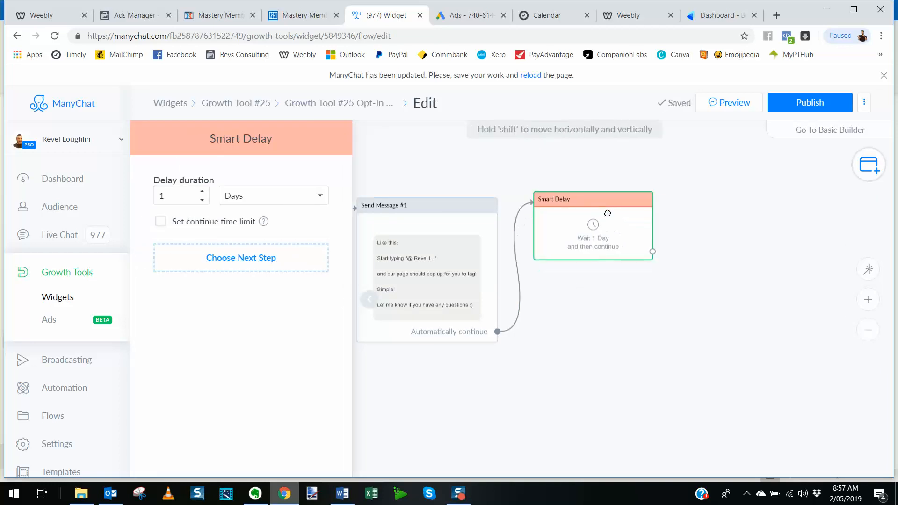
scroll(651, 356, "down", 3)
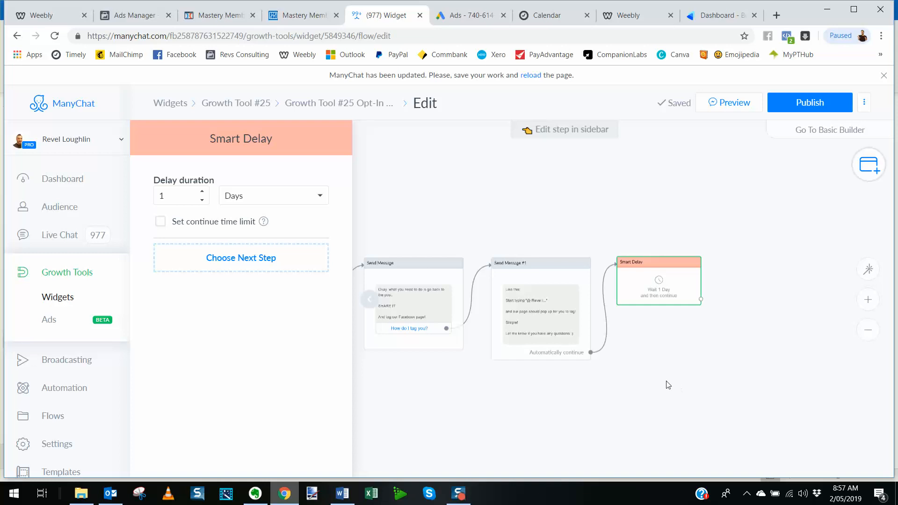
left_click_drag(716, 347, 622, 363)
left_click(488, 368)
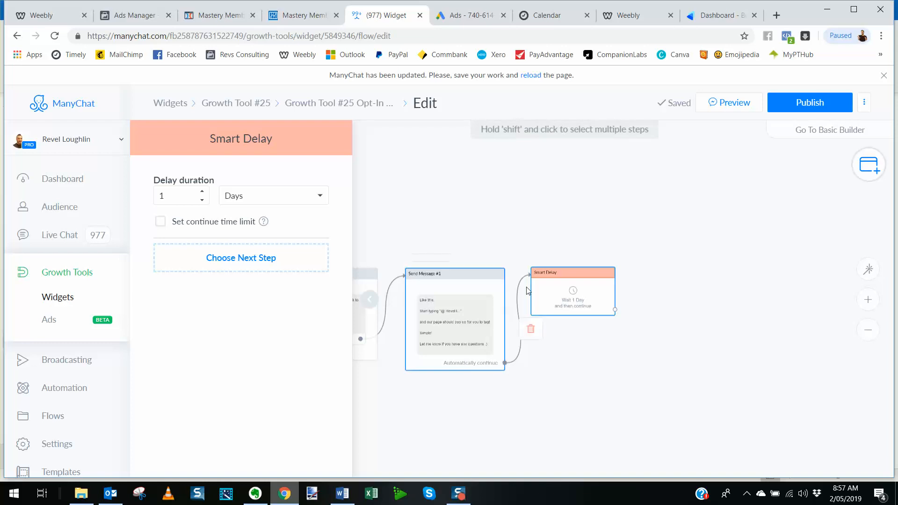
left_click(538, 304)
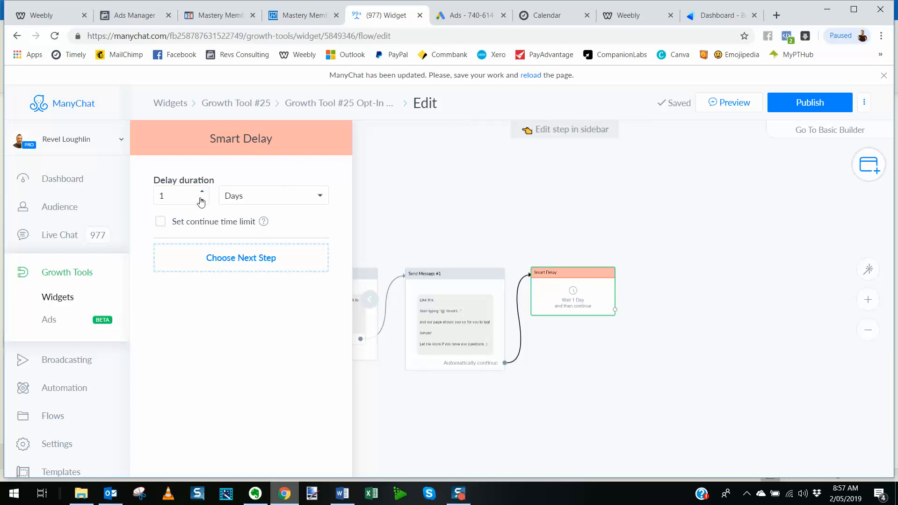
Step: Add a Send Message block after the Smart Delay, opening with "Hey", the First Name variable and ":)"
left_click_drag(670, 319, 589, 317)
left_click_drag(534, 307, 582, 297)
left_click(612, 309)
left_click(276, 192)
type("Hey")
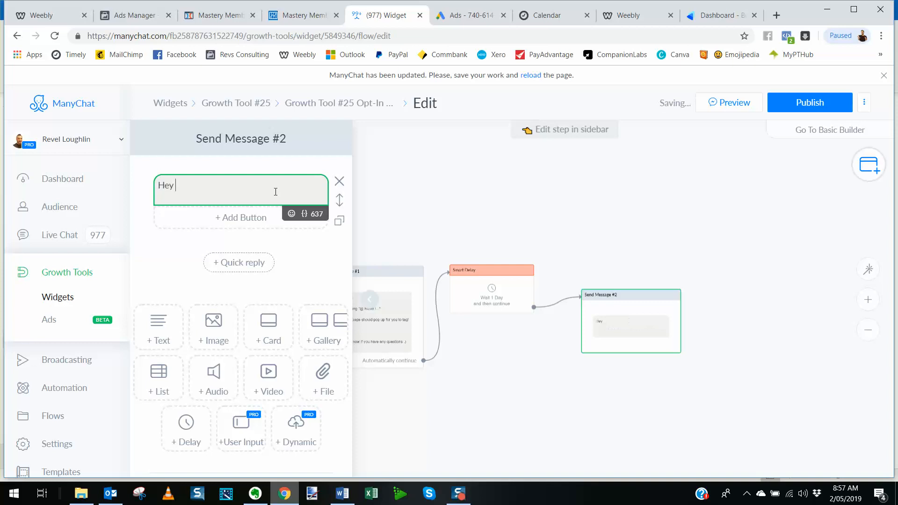
left_click(305, 215)
left_click(255, 241)
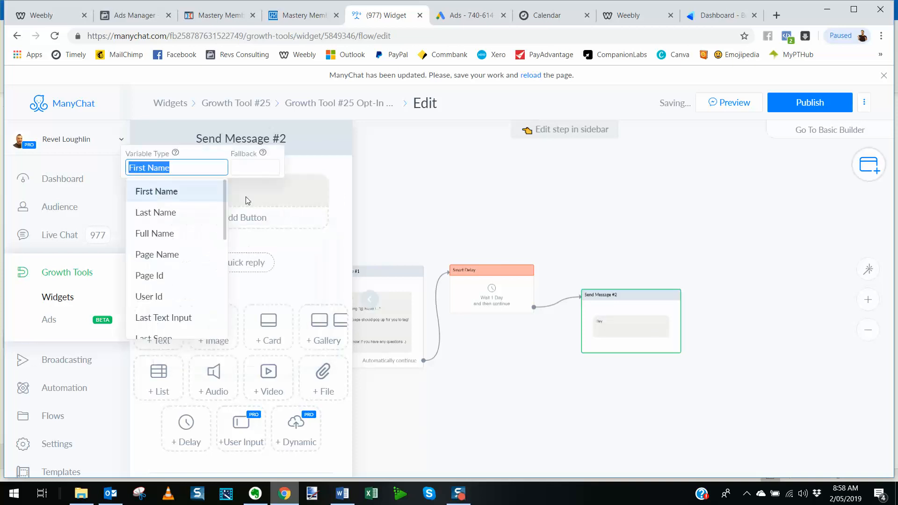
left_click(265, 187)
left_click(267, 186)
type(":)")
key("Return")
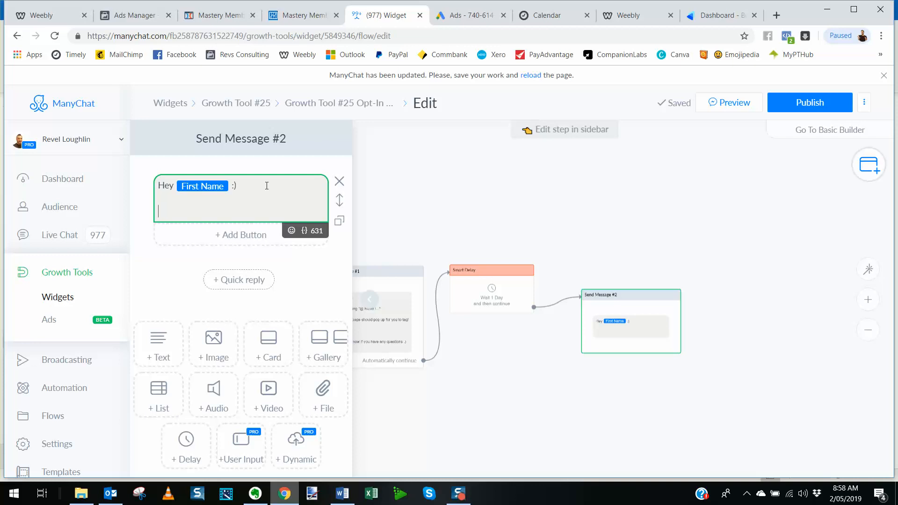
key("Return")
Step: Add the paragraphs "I thought I'd let you know I'm provided FREE quotes for the rest of the week!" and "Would you like one?"
type("I thought I'd let you know")
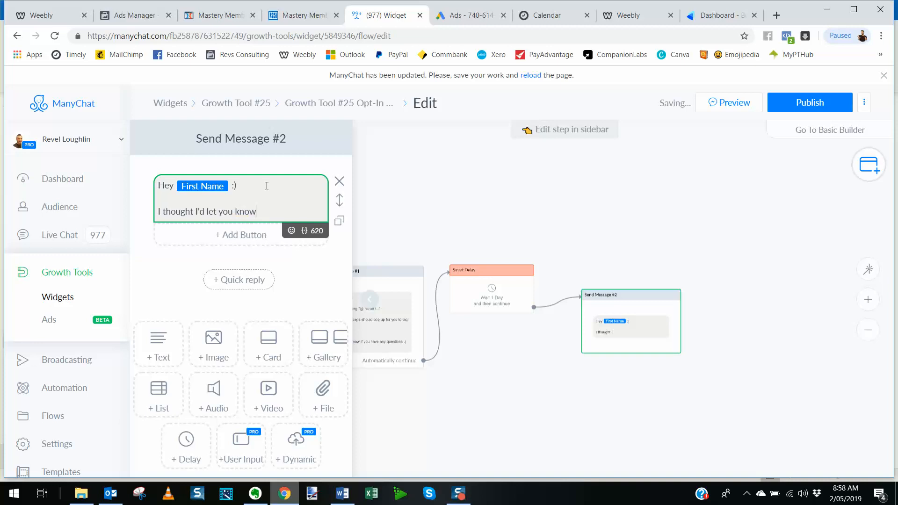
type(" I'm provided FREE ")
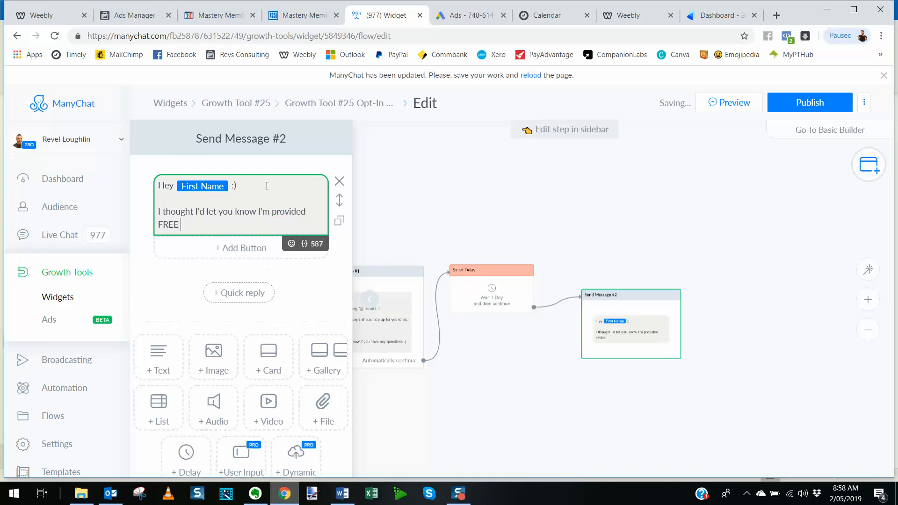
type("quotes for the rest")
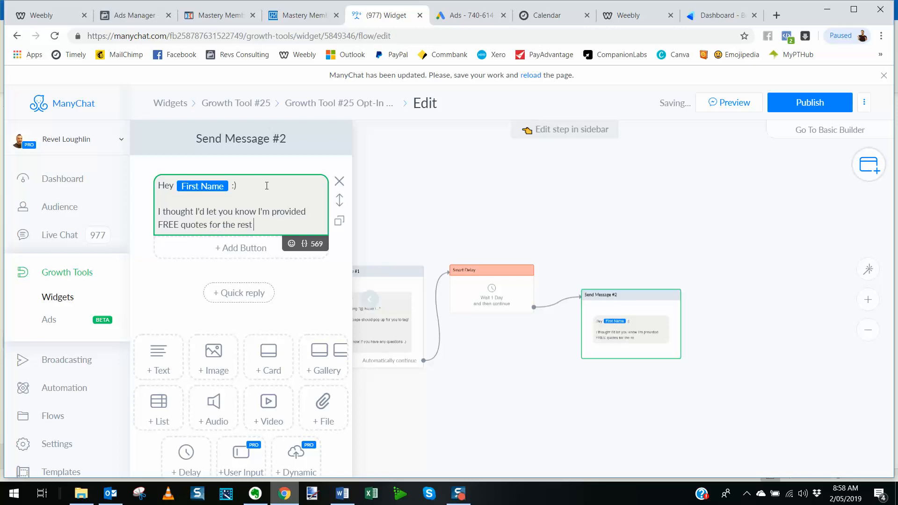
type(" of the week!")
key("Return")
key("Return")
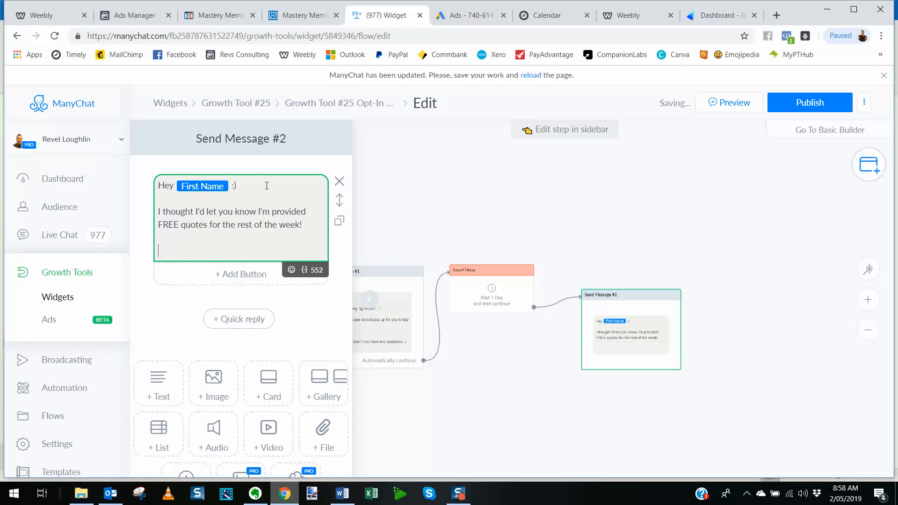
type("Would you like ")
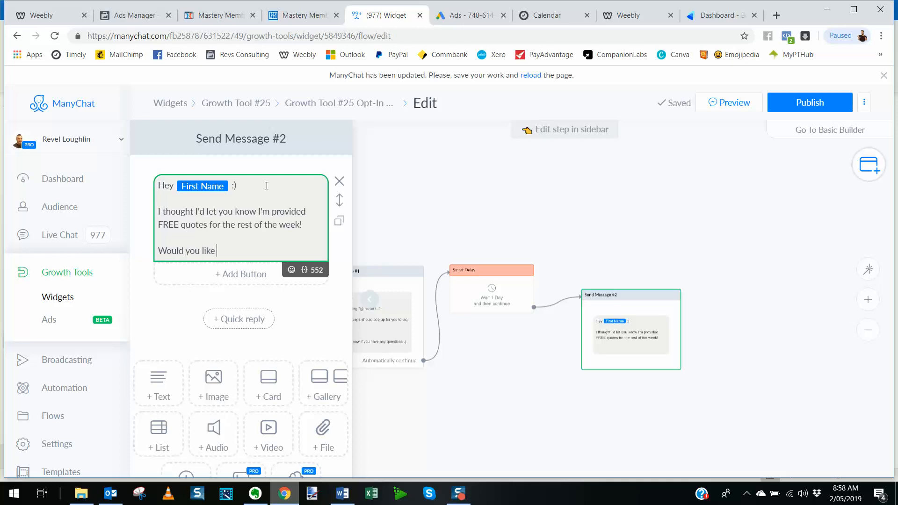
type("one?")
Step: Add two buttons titled "YES PLEASE" and "No thanks" to the free quote message
left_click(273, 277)
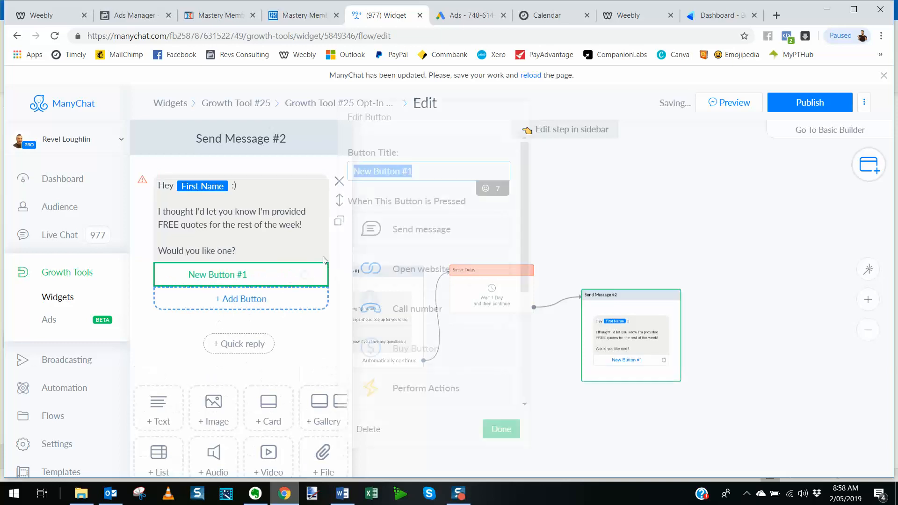
type("YES PLEASE")
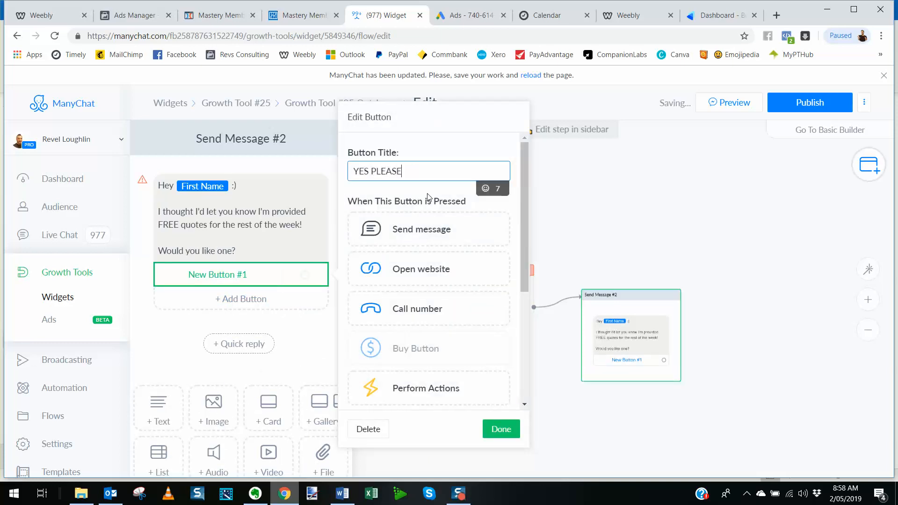
left_click(241, 299)
type("No thanks")
Step: Connect the YES PLEASE button to a new Send Message block that opens with "Great! :)"
left_click_drag(701, 262, 576, 218)
left_click_drag(537, 316, 628, 233)
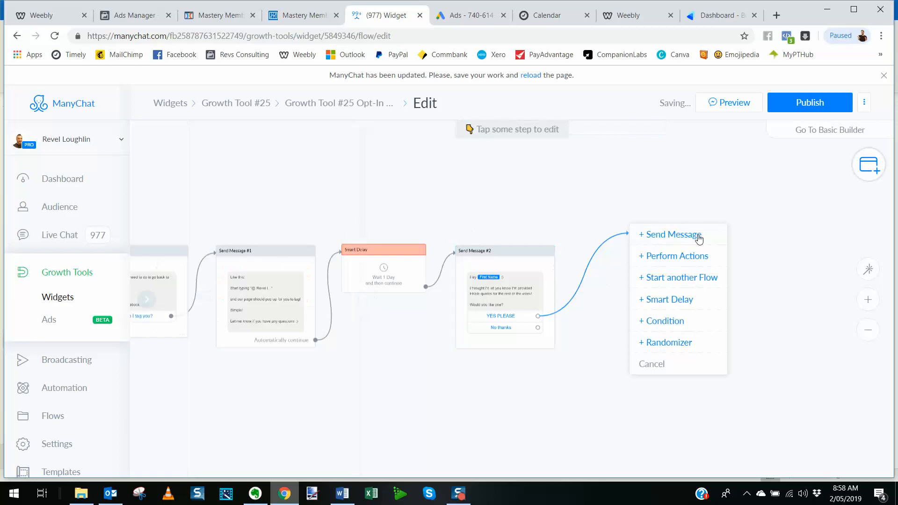
left_click(697, 238)
left_click(205, 197)
type("Greatt")
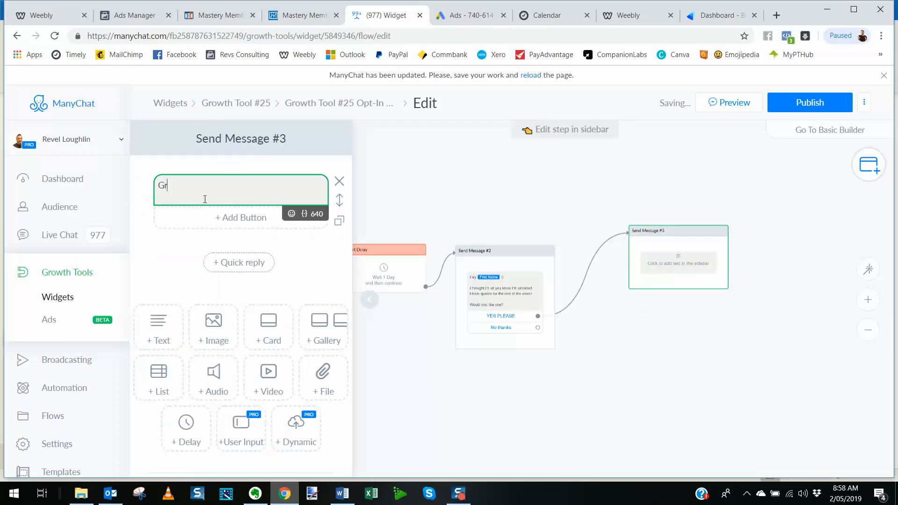
key("BackSpace")
key("BackSpace")
type("t ")
type(" :)")
Step: Add the paragraph "Could you please provide your ph number?" to the YES PLEASE reply
key("Return")
key("Return")
type("Co")
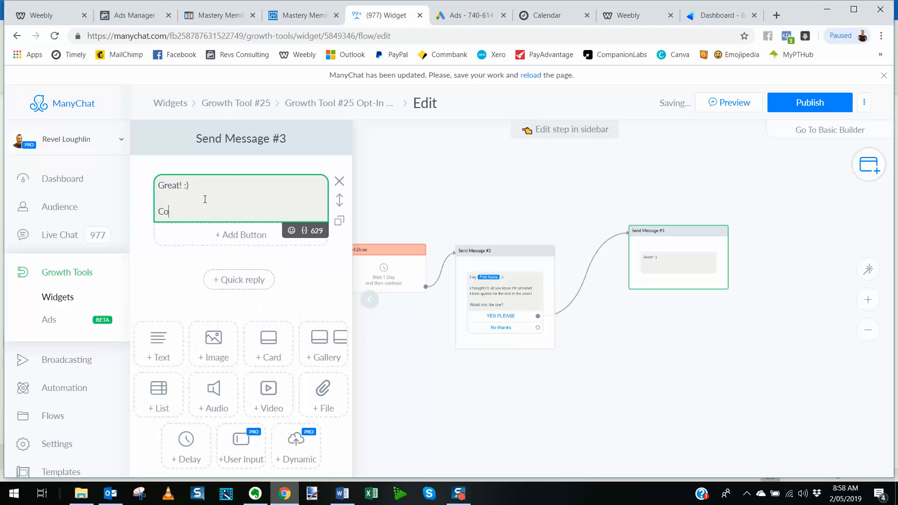
type("uld you please provide your ")
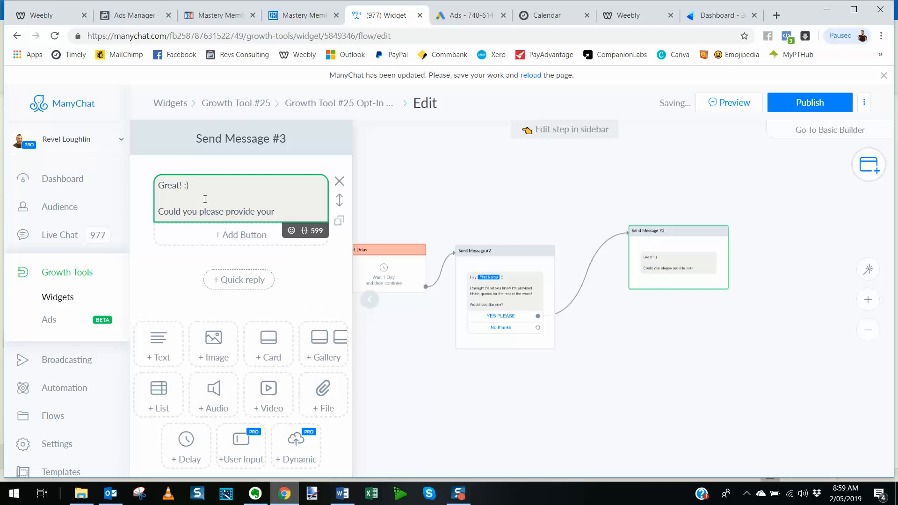
type("ph number?")
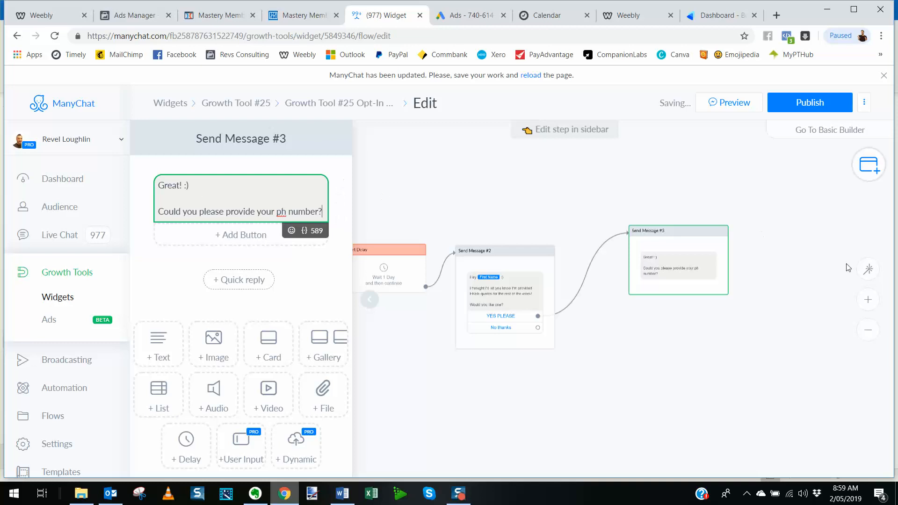
Step: Move the Send Message #3 block higher and closer to Send Message #2
left_click_drag(712, 234, 680, 196)
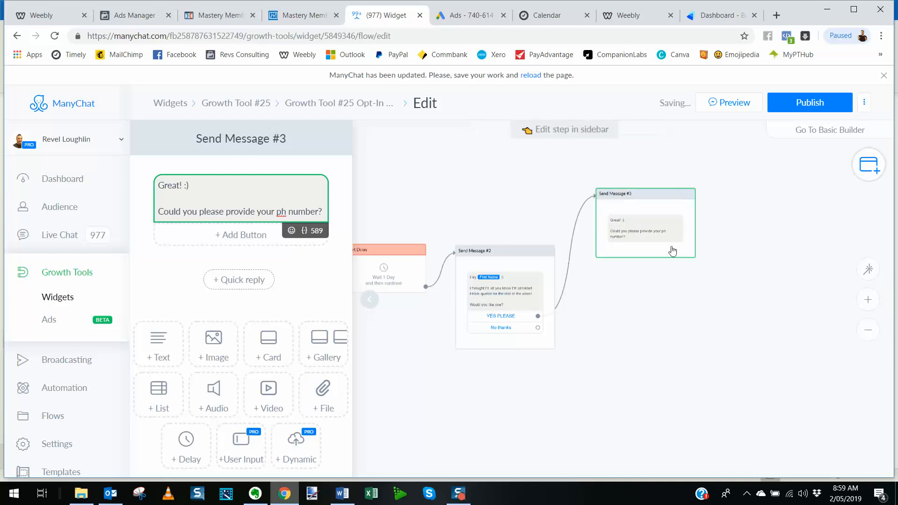
scroll(622, 281, "up", 2)
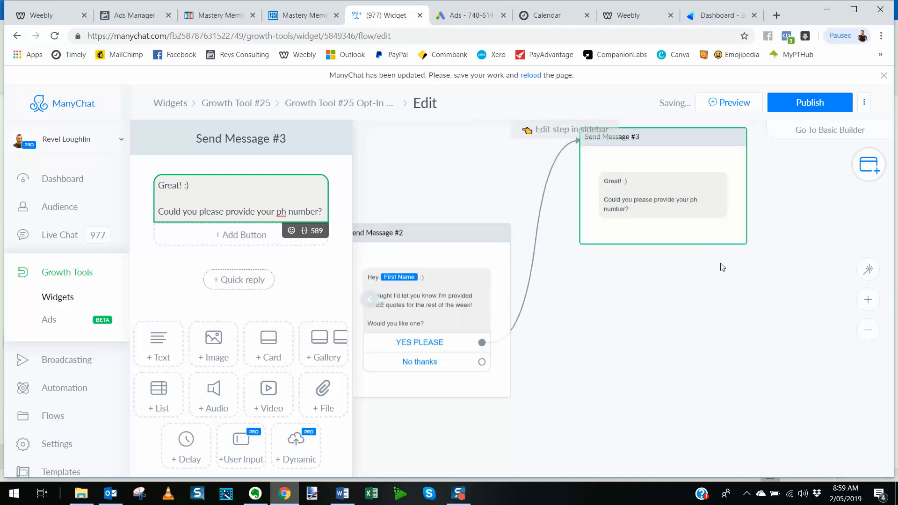
left_click_drag(702, 279, 702, 300)
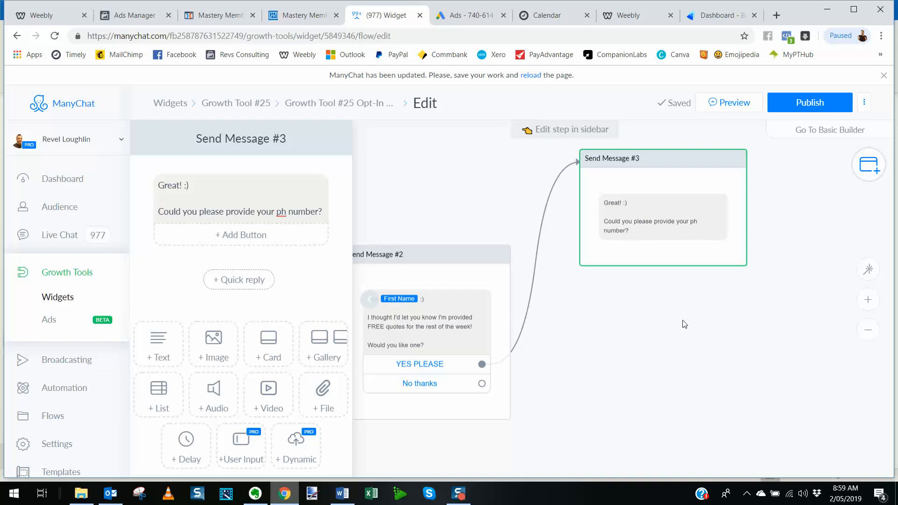
left_click_drag(579, 346, 694, 358)
left_click_drag(805, 346, 686, 359)
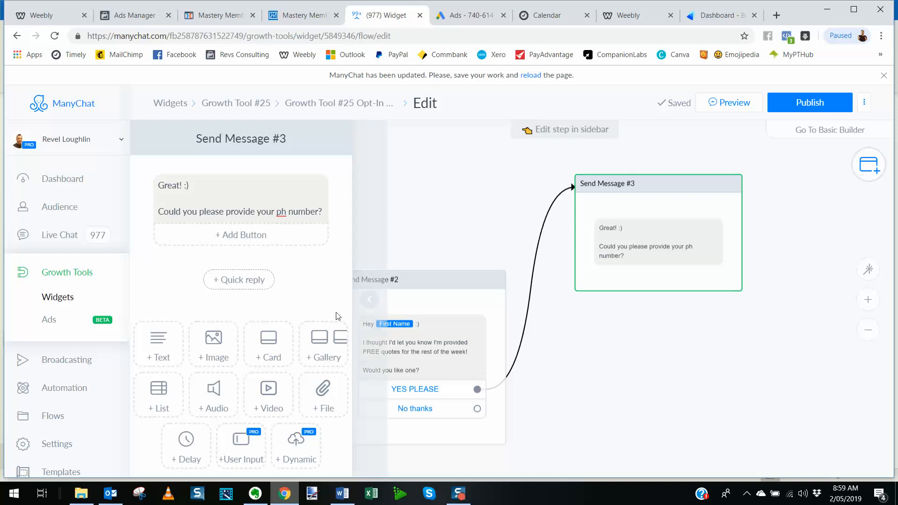
Step: Connect the No thanks button to a new Send Message block that opens with "No worries at all!"
left_click_drag(576, 378, 574, 339)
left_click_drag(475, 369, 611, 351)
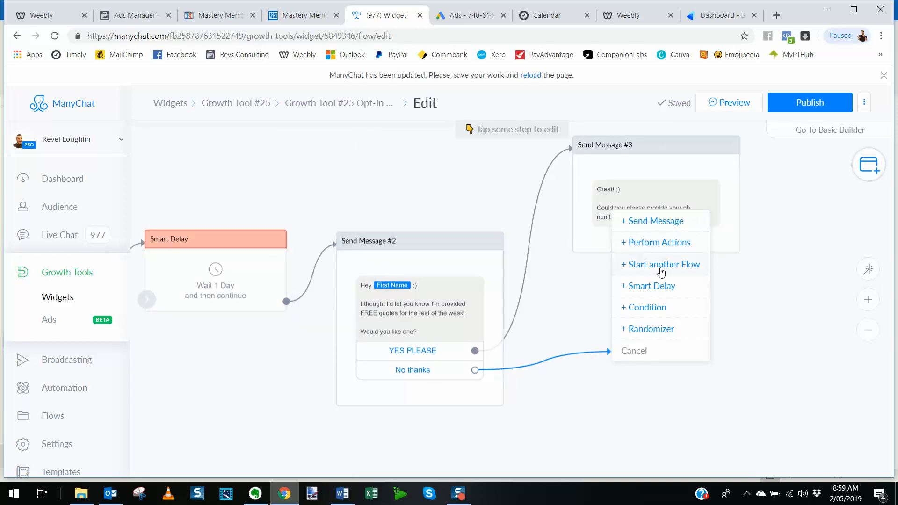
left_click(657, 221)
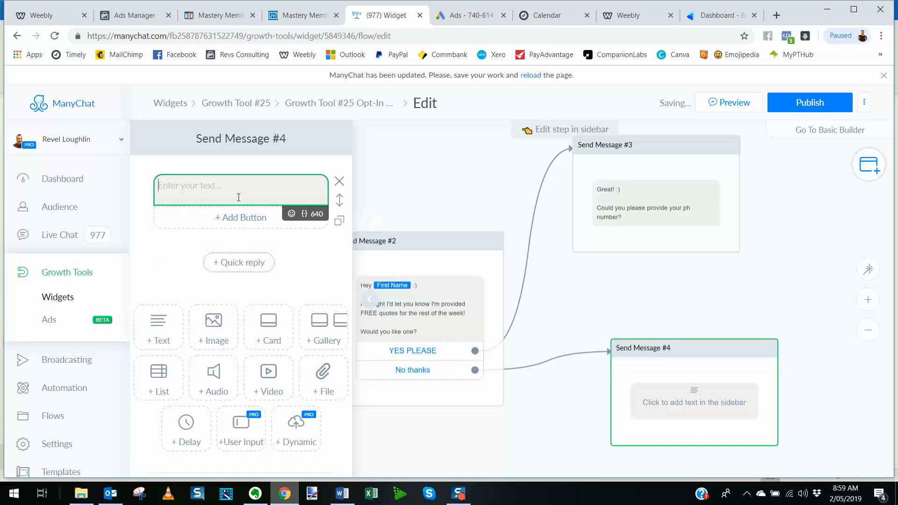
type("No worries at al")
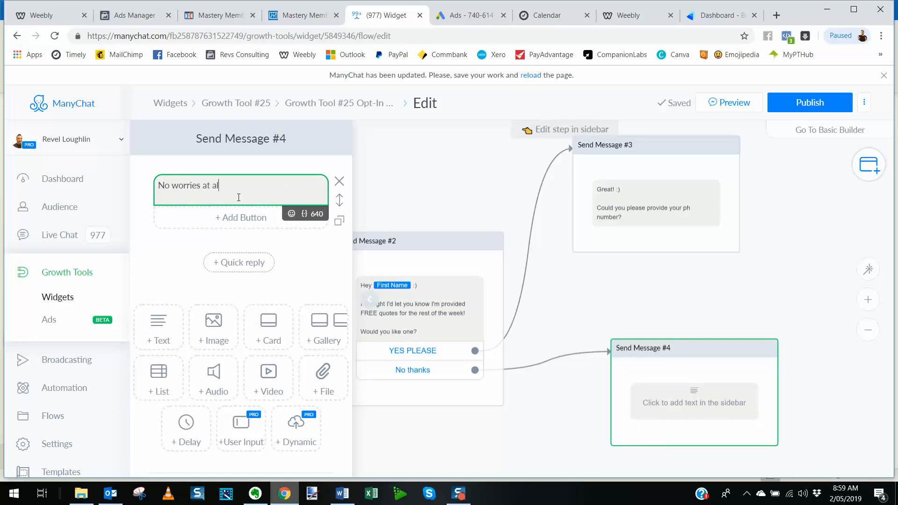
type("l!")
Step: Add the paragraph "I keep you in the loop with this competition! :)" to the No thanks reply
key("Return")
key("Return")
type("I keep")
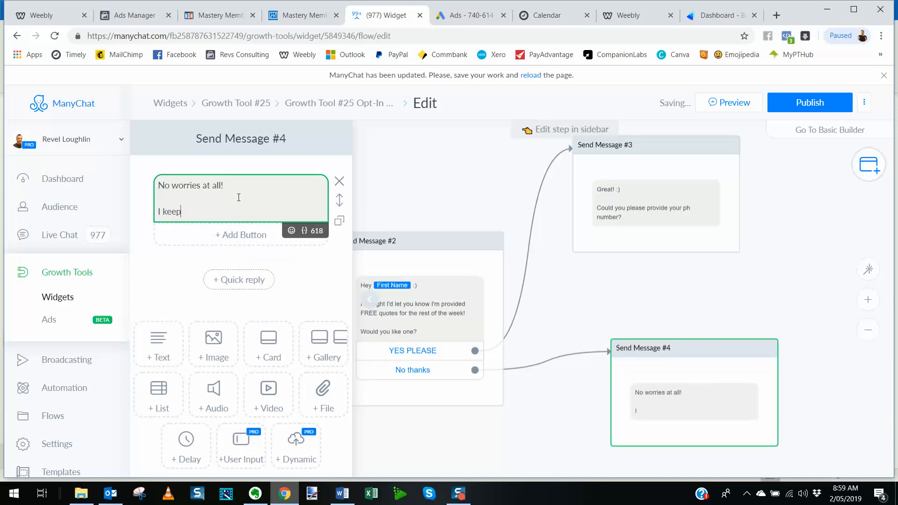
type(" you in the loop with")
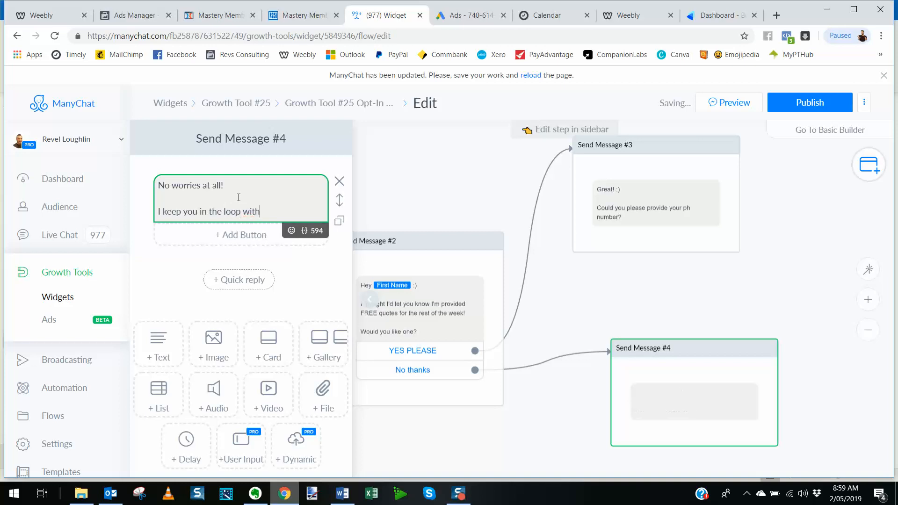
type(" this competit")
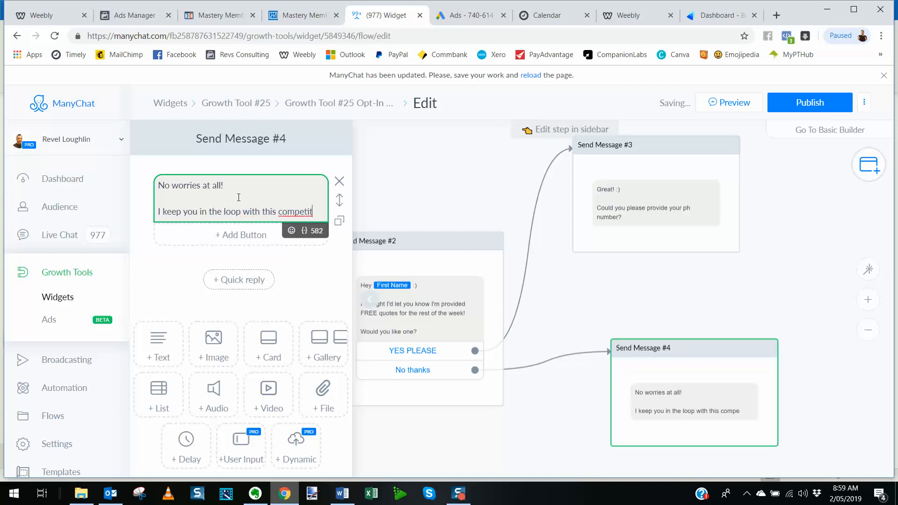
type("ion! :)")
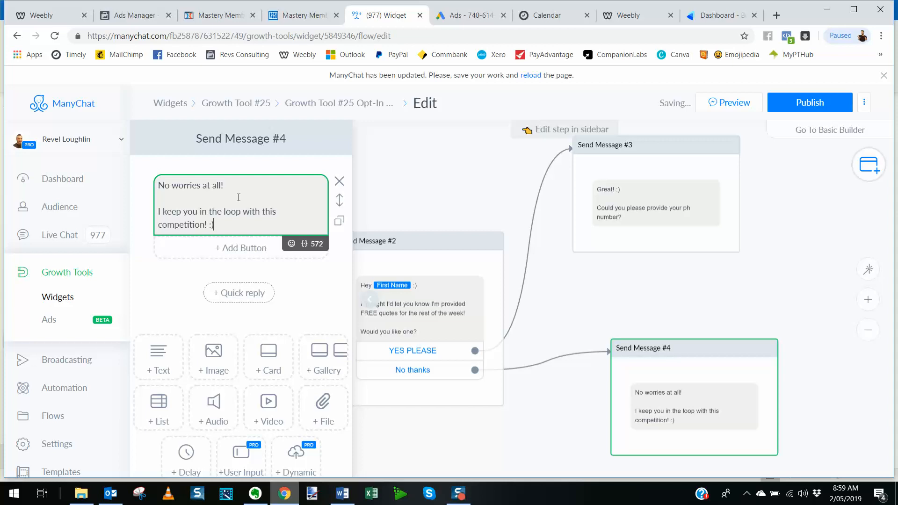
Step: Rearrange the two reply blocks, with Send Message #4 below Send Message #2 and Send Message #3 closer above it
left_click(737, 308)
left_click_drag(566, 431, 563, 355)
left_click_drag(722, 285, 603, 397)
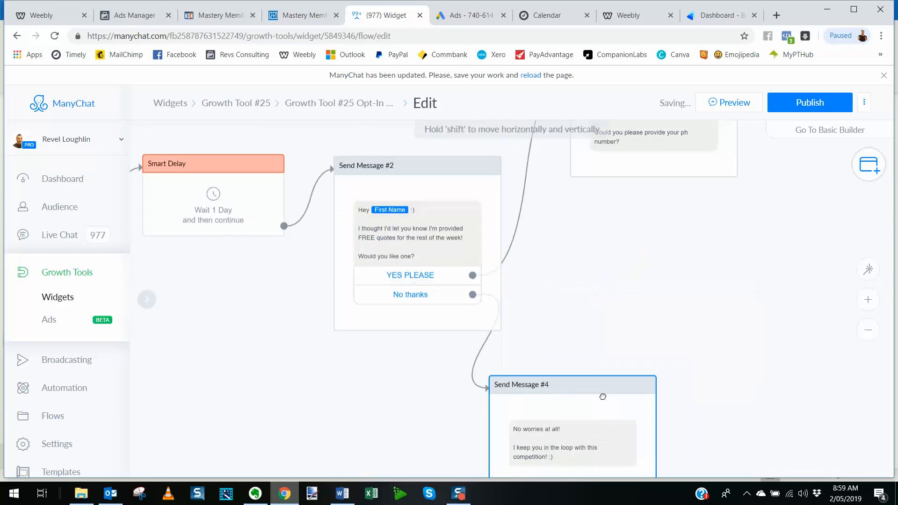
left_click_drag(697, 210, 658, 322)
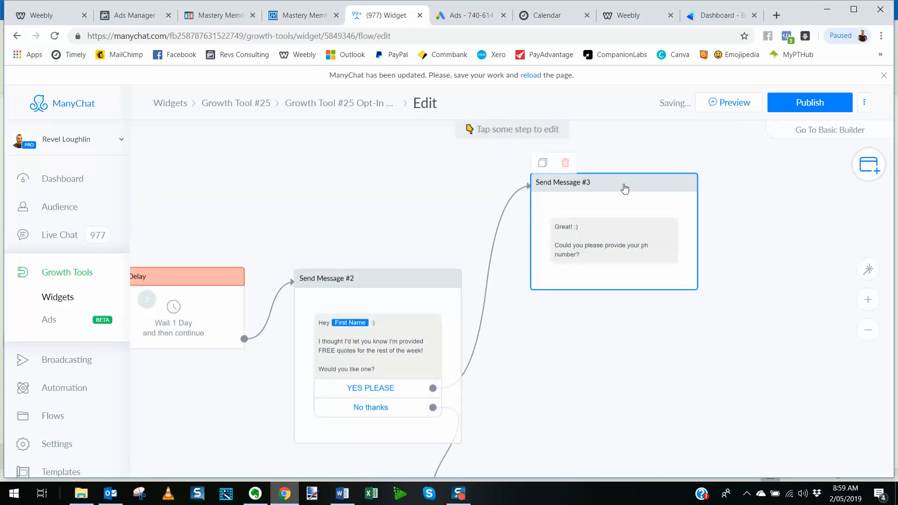
left_click_drag(625, 189, 588, 186)
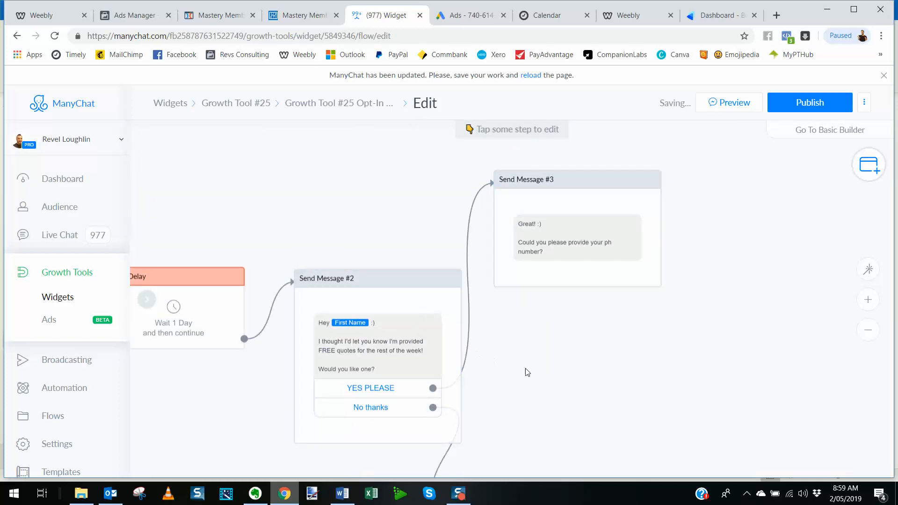
scroll(552, 367, "down", 5)
scroll(495, 405, "up", 3)
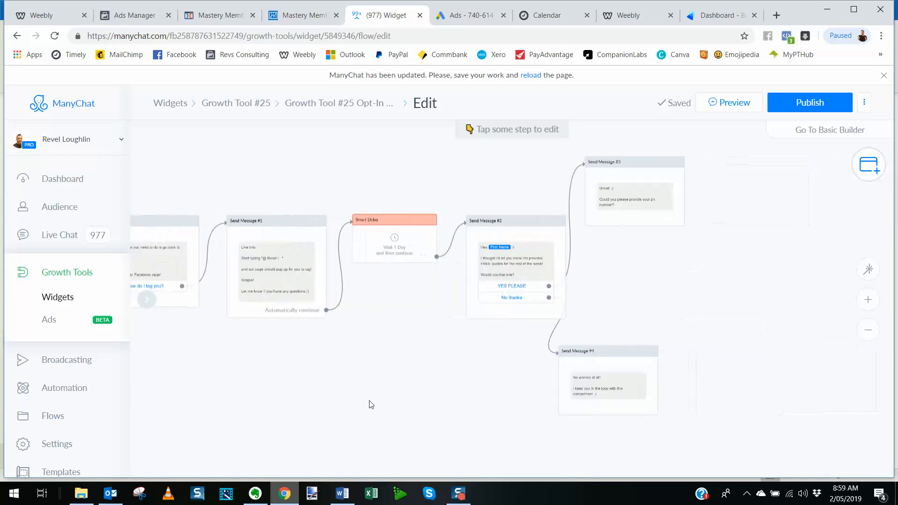
Step: Review the whole flow from the opt-in message through the Smart Delay to the YES PLEASE and No thanks replies
scroll(409, 360, "left", 3)
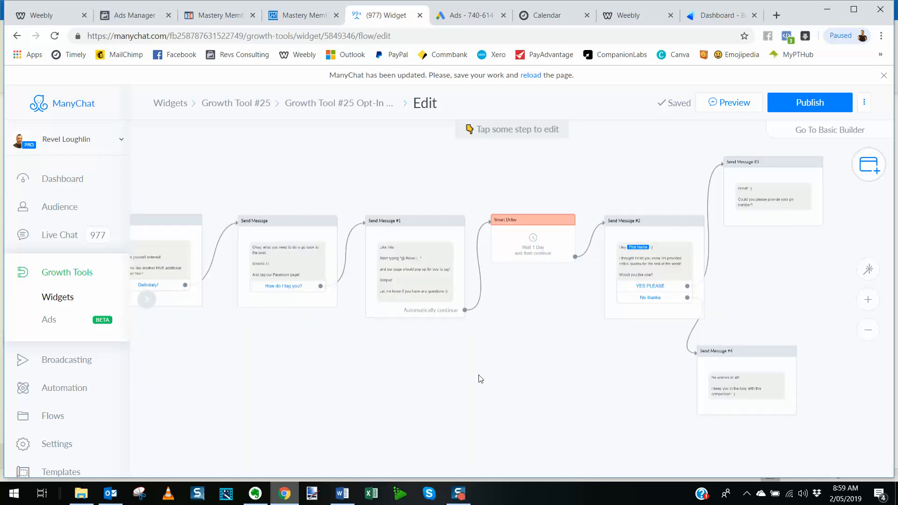
left_click_drag(351, 370, 545, 375)
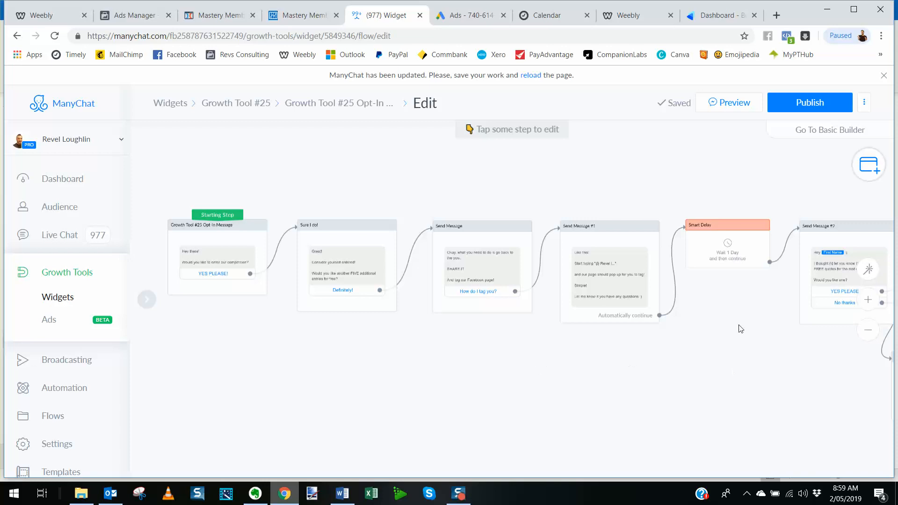
scroll(597, 373, "up", 5)
left_click_drag(703, 398, 361, 383)
left_click_drag(787, 303, 612, 393)
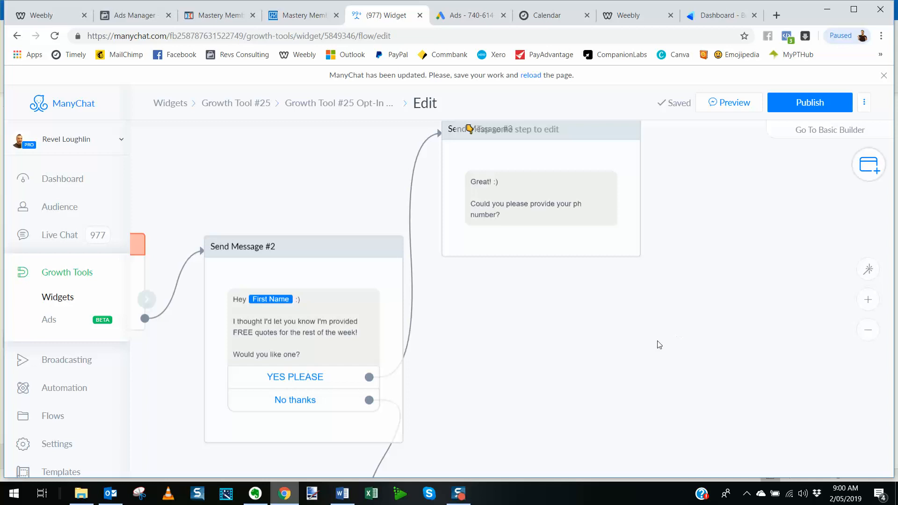
scroll(511, 355, "down", 3)
left_click_drag(463, 349, 564, 359)
scroll(536, 351, "down", 2)
left_click_drag(463, 382, 660, 389)
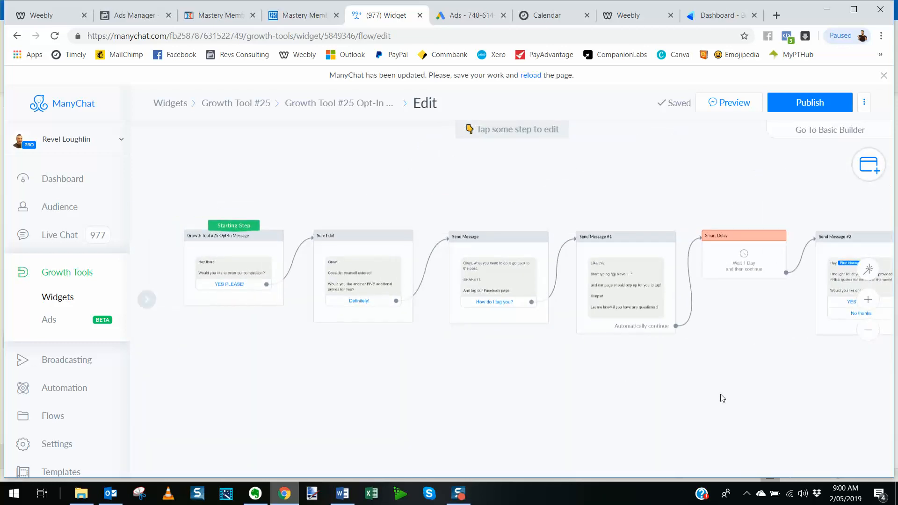
left_click_drag(724, 387, 668, 393)
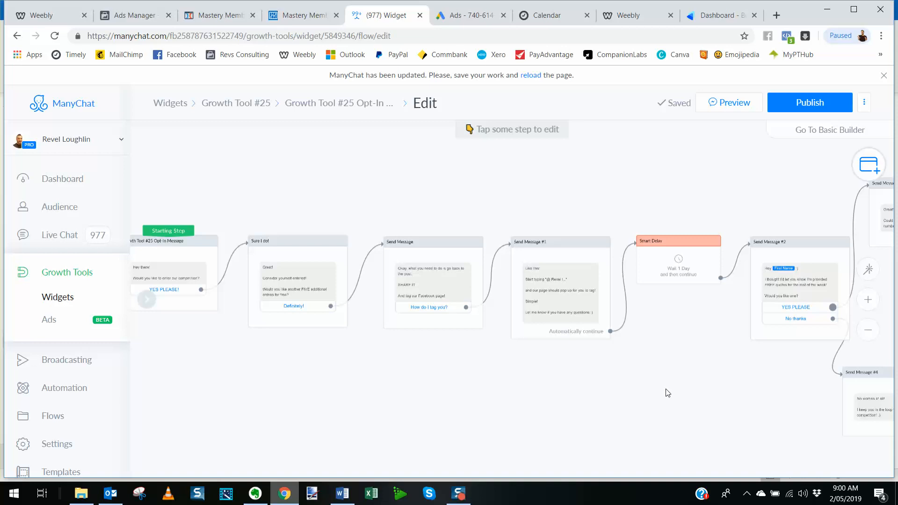
Step: Raise the Smart Delay block above the row and return it into line between Send Message #1 and Send Message #2
left_click_drag(682, 241, 683, 183)
scroll(594, 374, "up", 5)
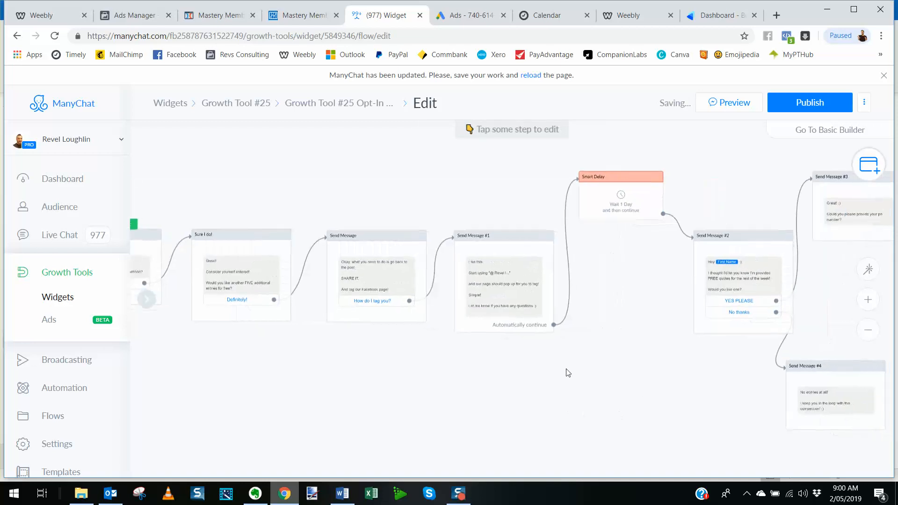
scroll(643, 305, "down", 5)
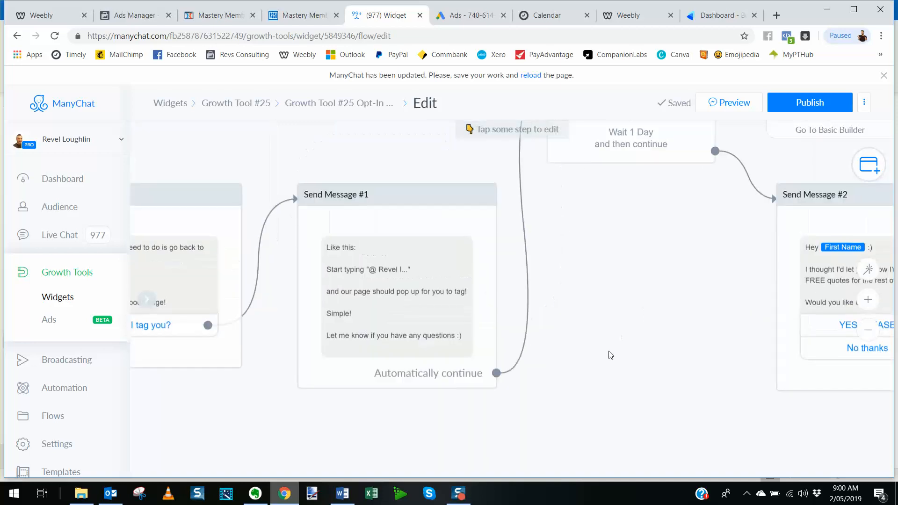
left_click_drag(633, 277, 640, 310)
left_click_drag(633, 266, 566, 188)
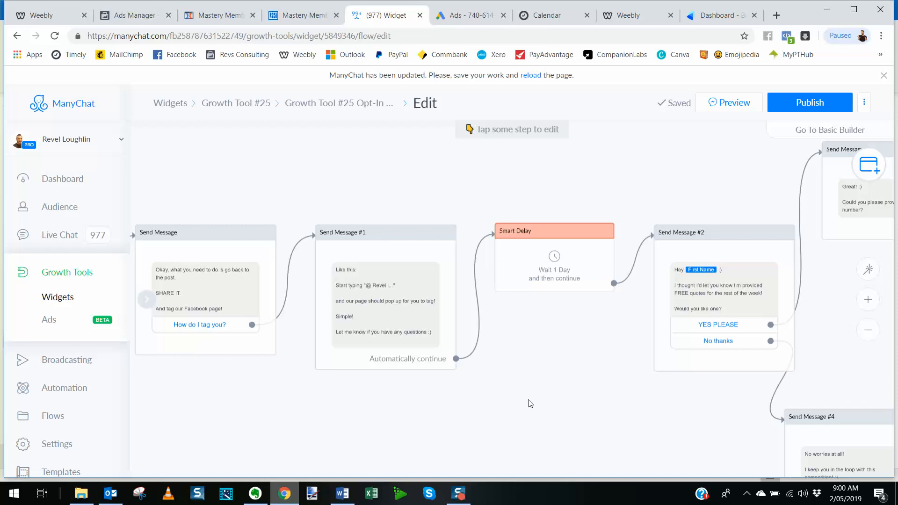
Step: Remove the link between the opt-in message and the "Sure I do!" block, and place that block lower to make room
left_click_drag(476, 425, 707, 416)
left_click_drag(407, 422, 591, 420)
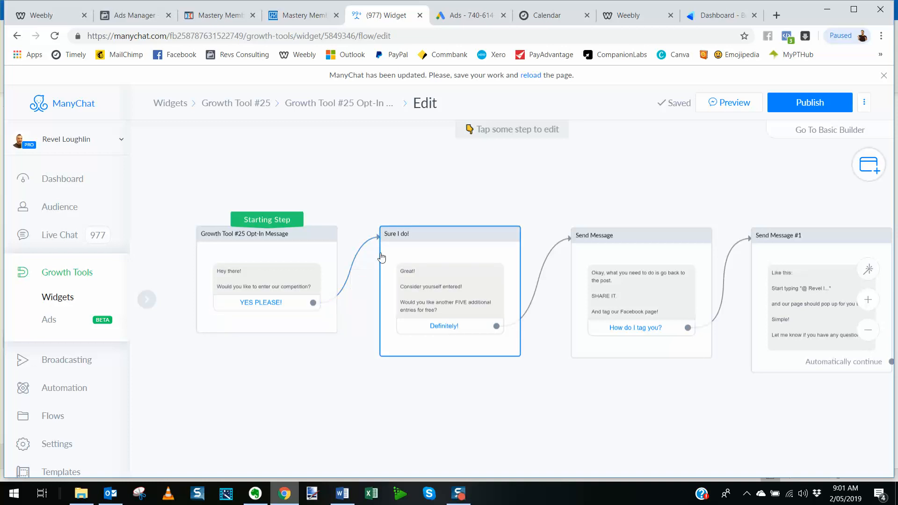
left_click(363, 279)
left_click_drag(444, 233, 455, 295)
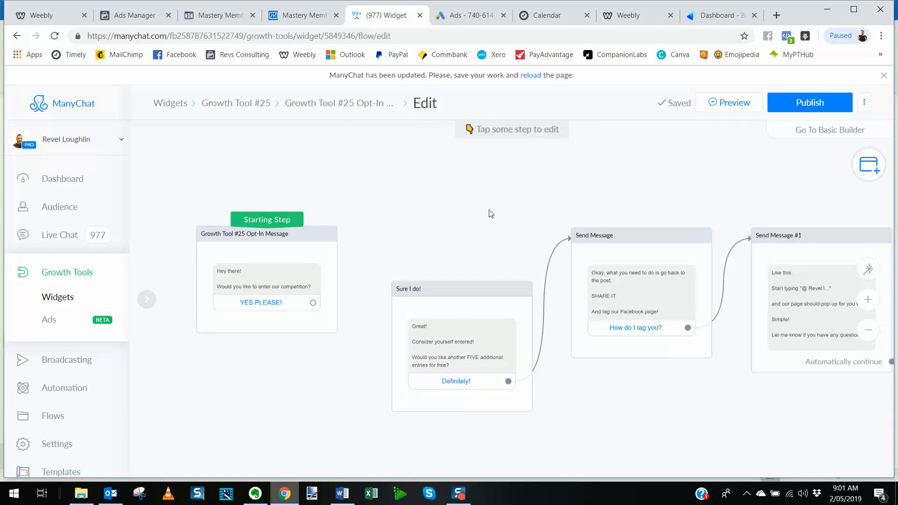
Step: Connect YES PLEASE! in the opt-in message to a new Actions block that adds the new tag "entered comp"
left_click_drag(313, 303, 367, 184)
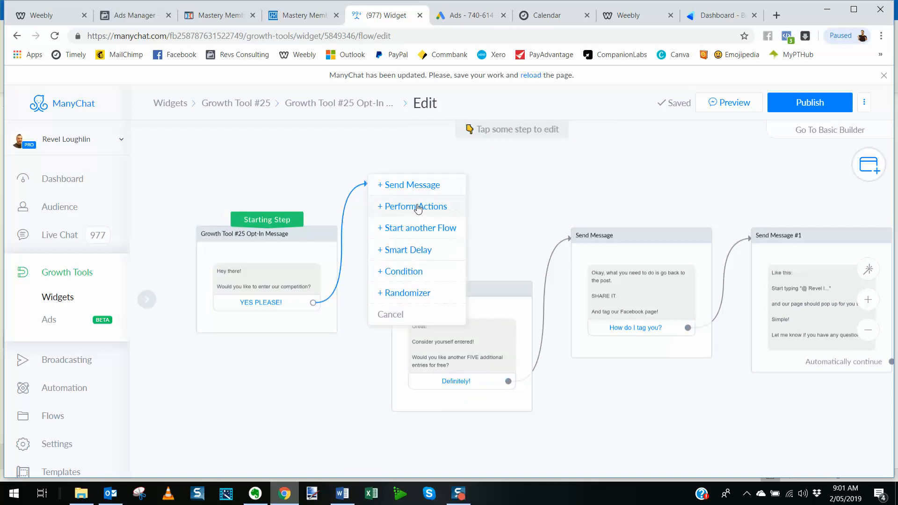
left_click(417, 207)
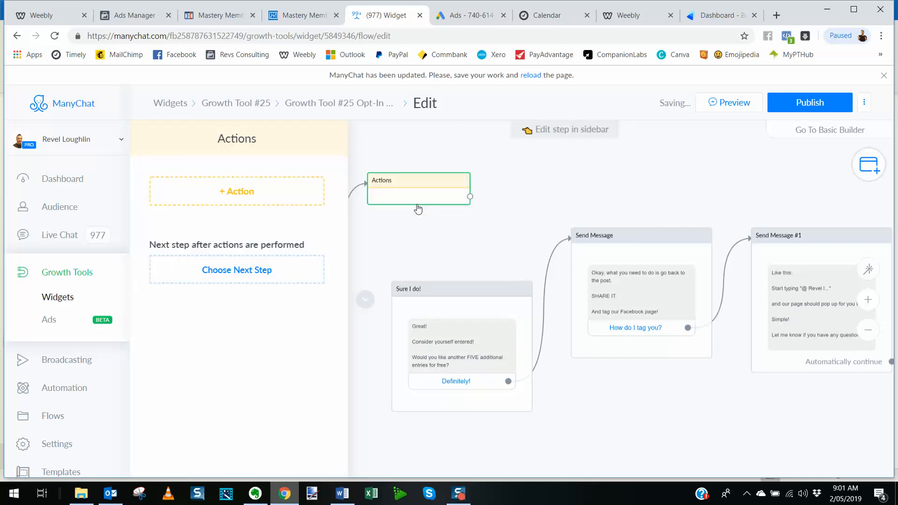
left_click(263, 199)
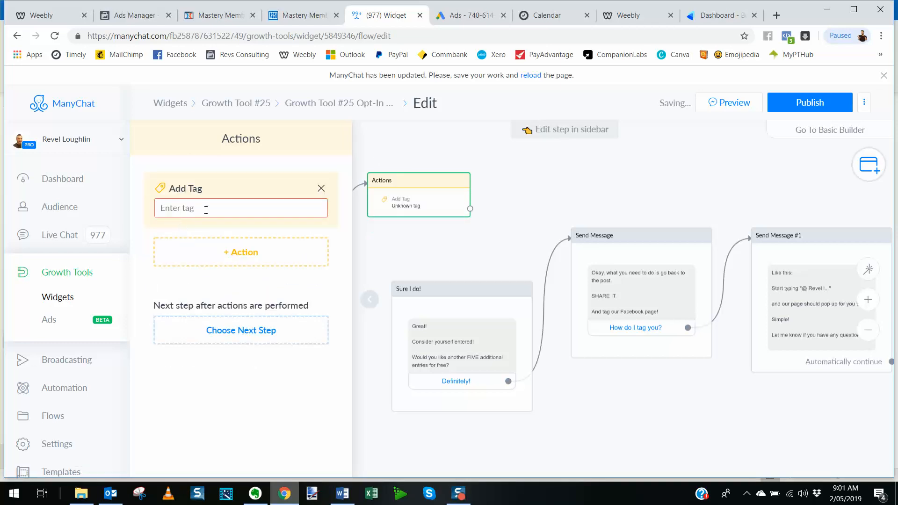
left_click(206, 208)
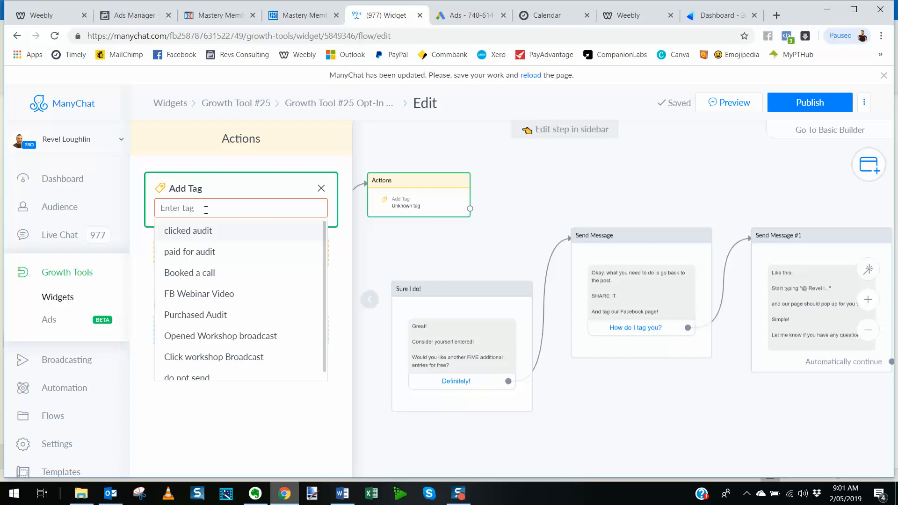
type("entered ")
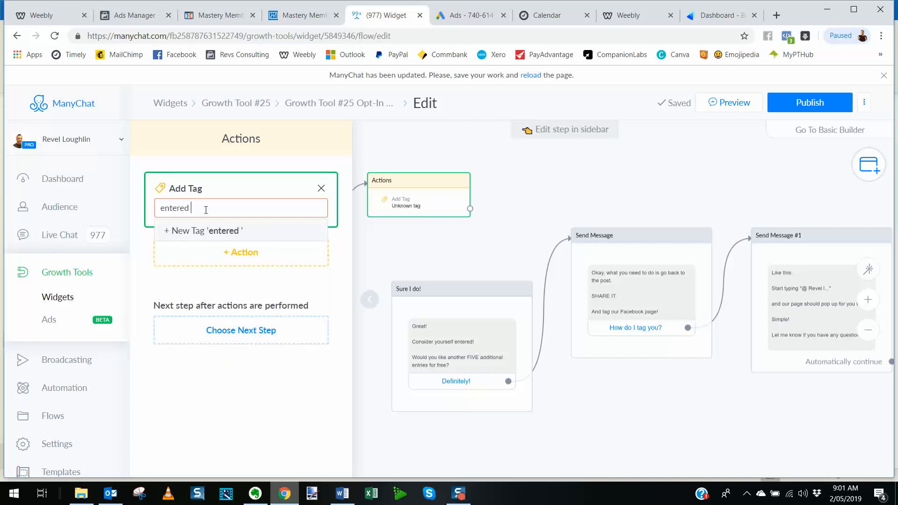
type("comp")
left_click(223, 231)
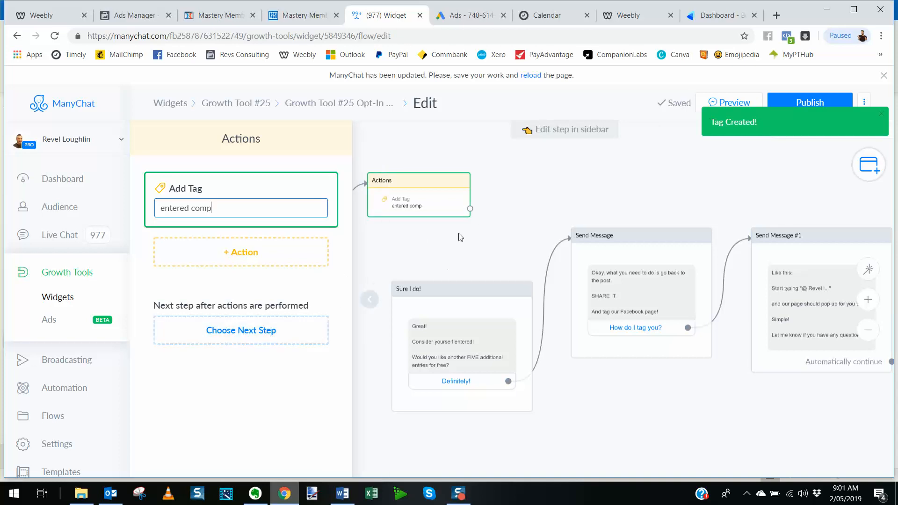
Step: Set the "Sure I do!" message as the next step after the Actions block
left_click(470, 208)
left_click(406, 327)
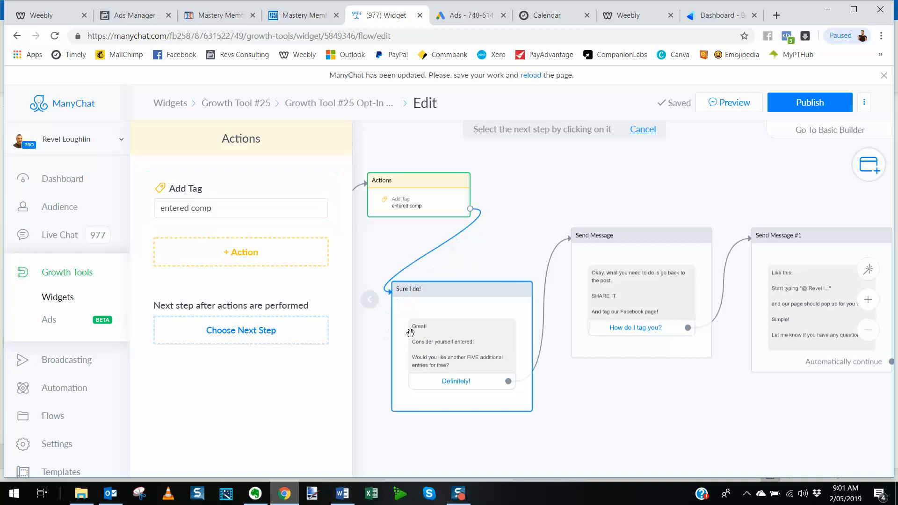
left_click_drag(525, 248, 616, 230)
scroll(516, 362, "down", 2)
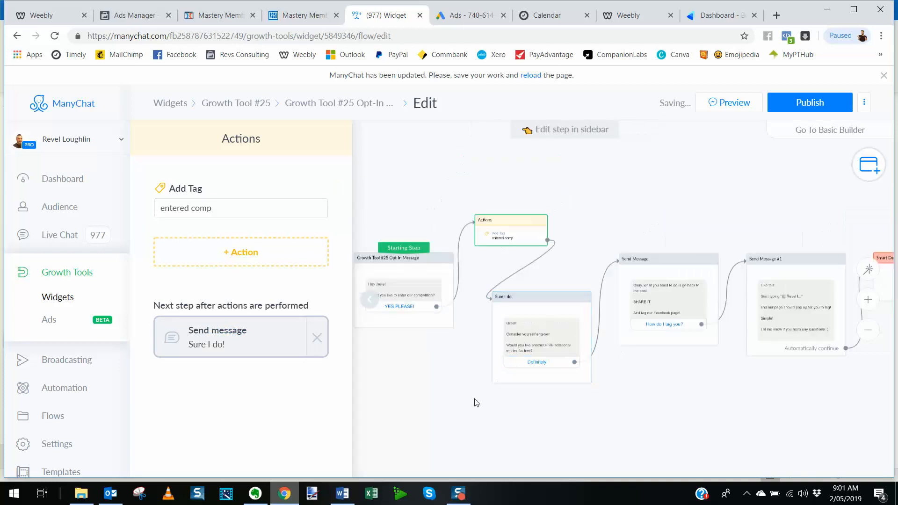
Step: Shift the Actions block slightly closer to the opt-in message and raise the "Sure I do!" block nearly level with the message row
left_click_drag(430, 376, 472, 387)
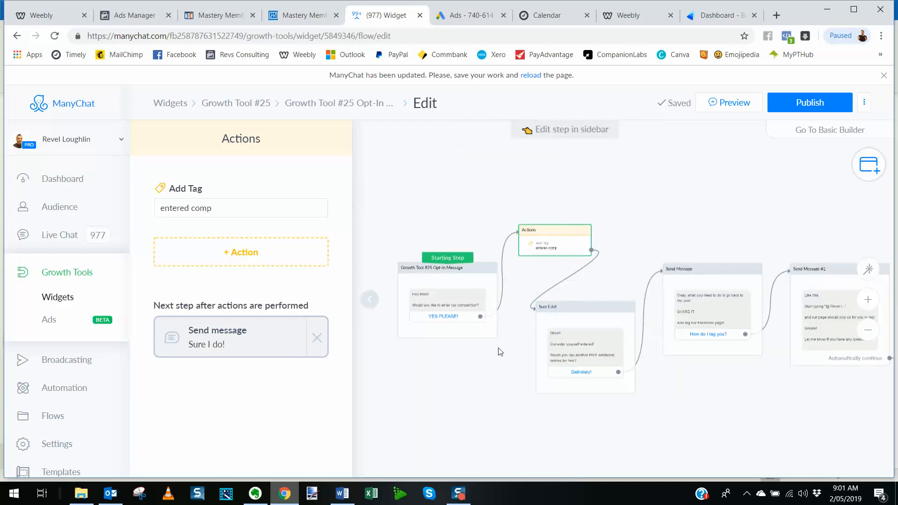
scroll(502, 356, "up", 2)
scroll(503, 359, "down", 1)
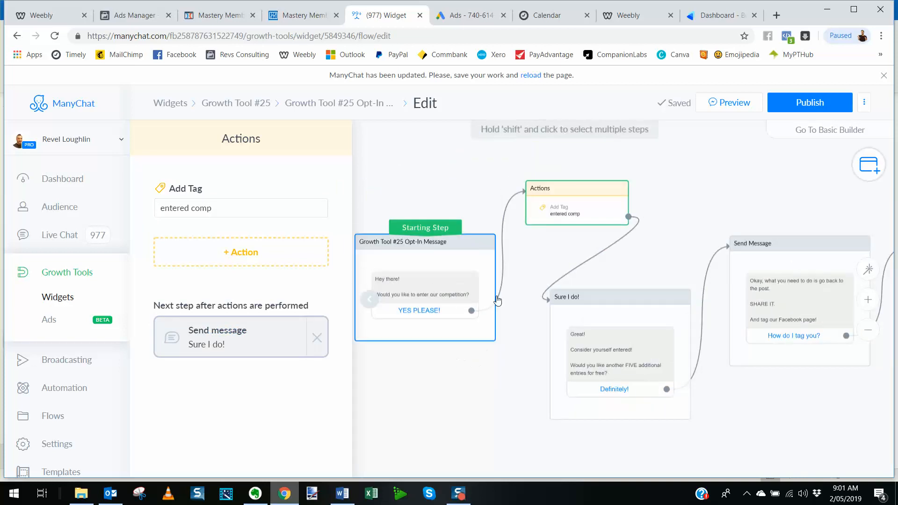
mouse_move(573, 220)
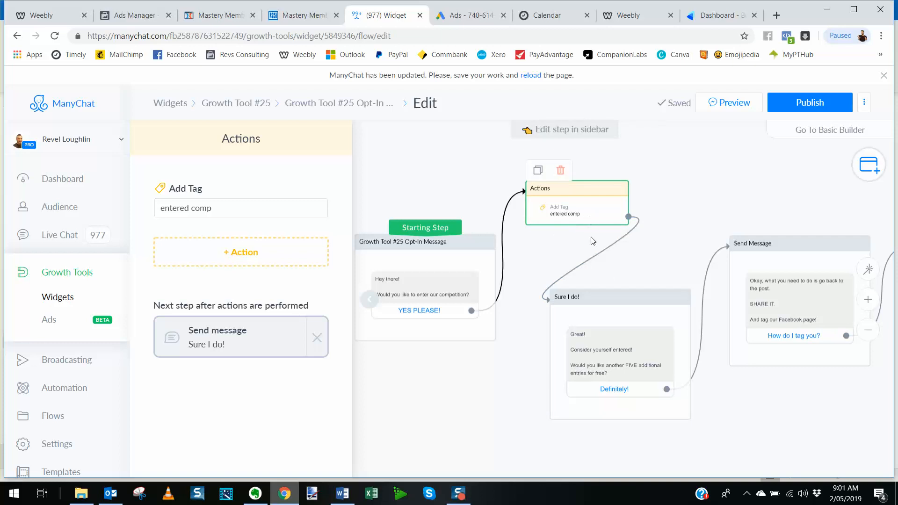
left_click_drag(603, 194, 587, 188)
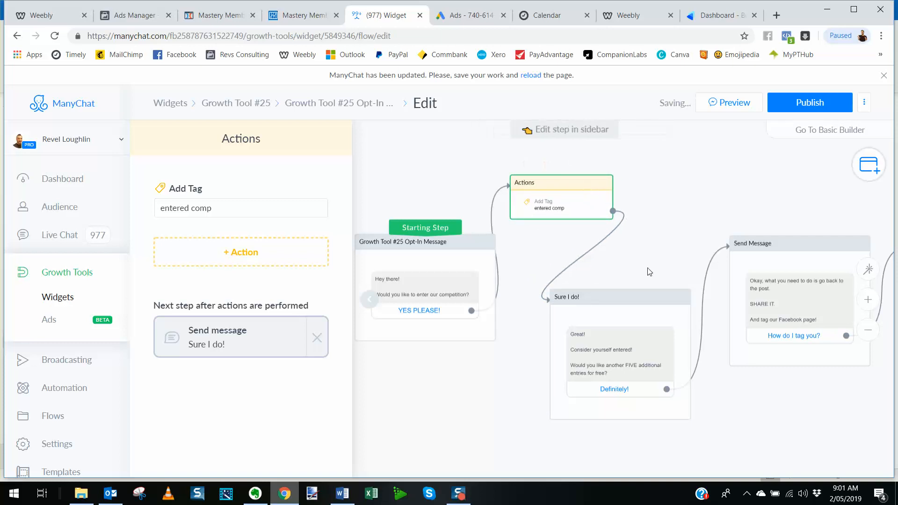
left_click_drag(649, 273, 644, 228)
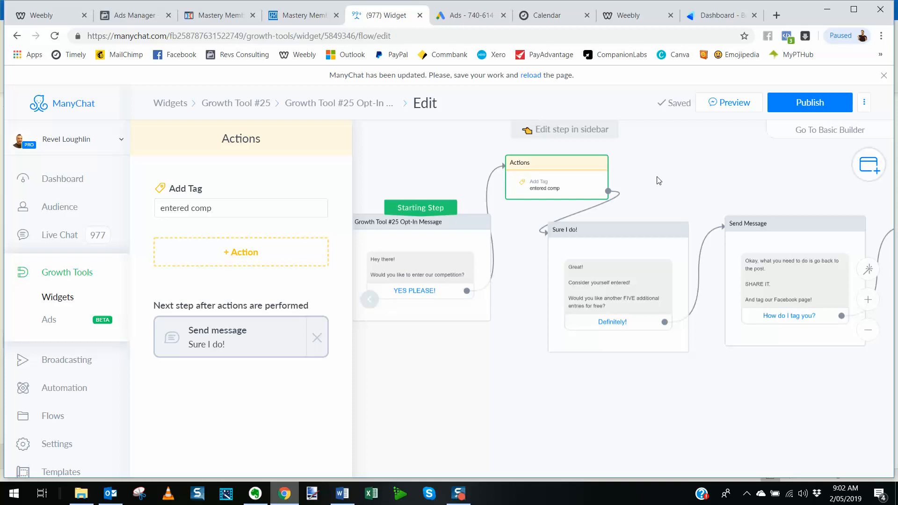
Step: Publish the flow and display the Facebook Ads JSON code in Growth Tool #25's setup
left_click(812, 108)
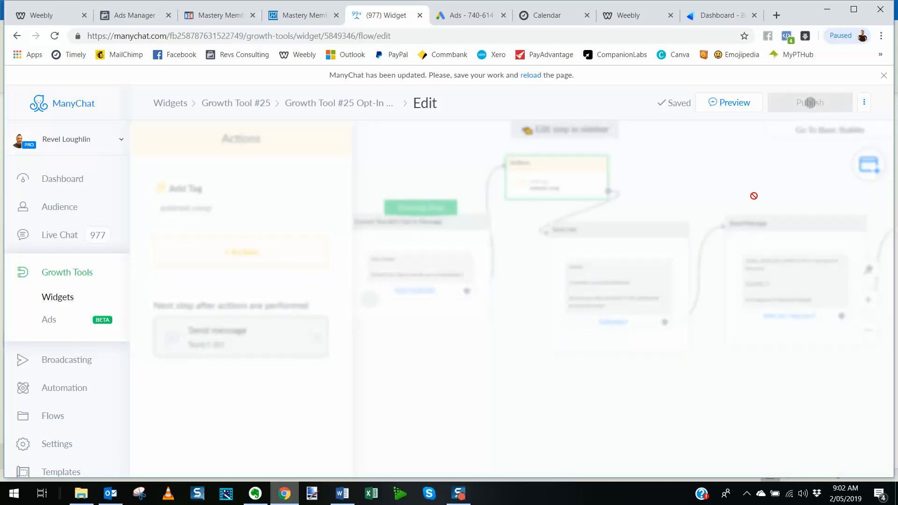
left_click(240, 105)
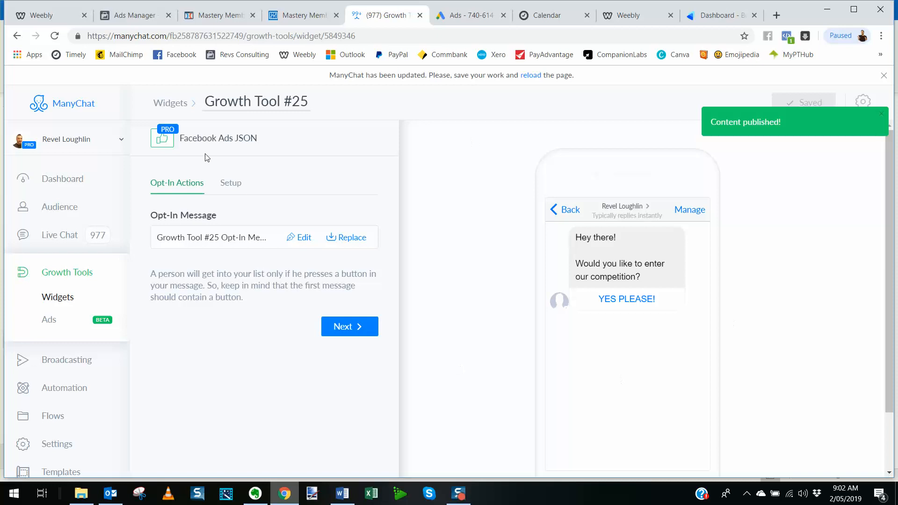
left_click(357, 326)
scroll(357, 362, "down", 4)
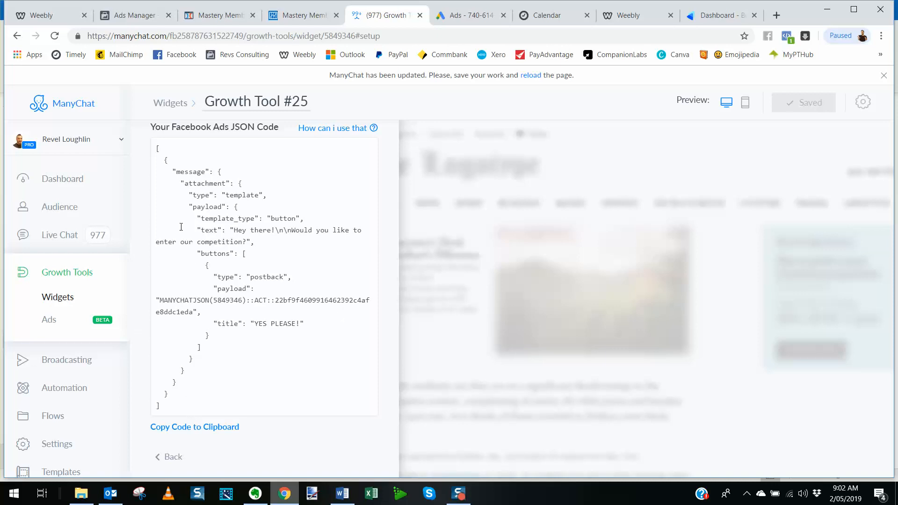
Step: Create a new broadcast and open the text block of its starting post for editing
left_click(78, 365)
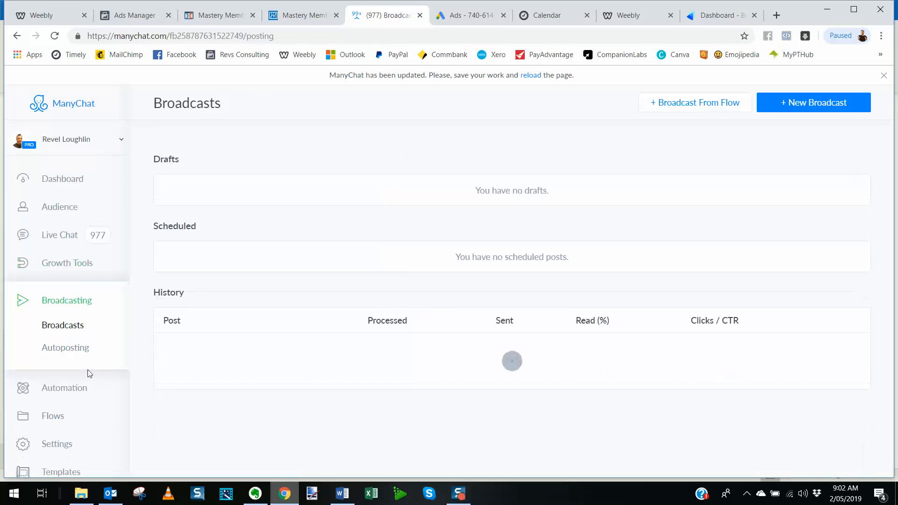
left_click(816, 113)
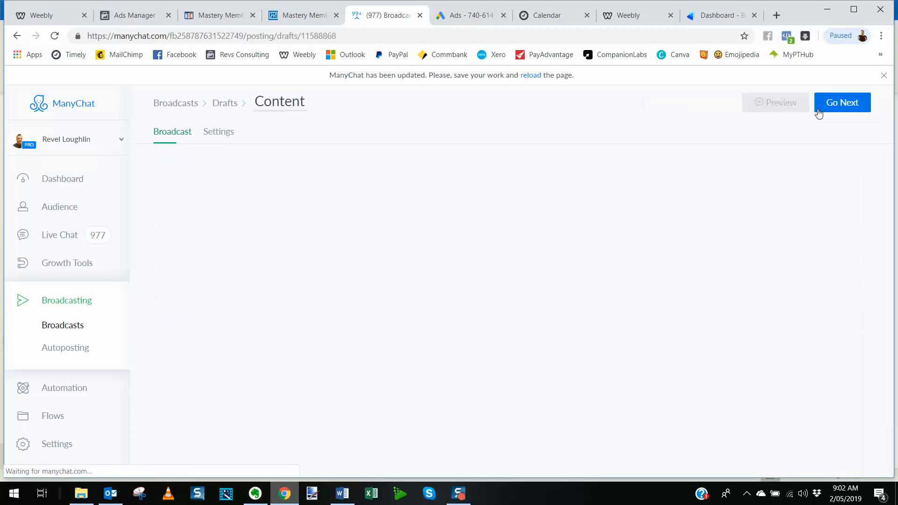
left_click(537, 325)
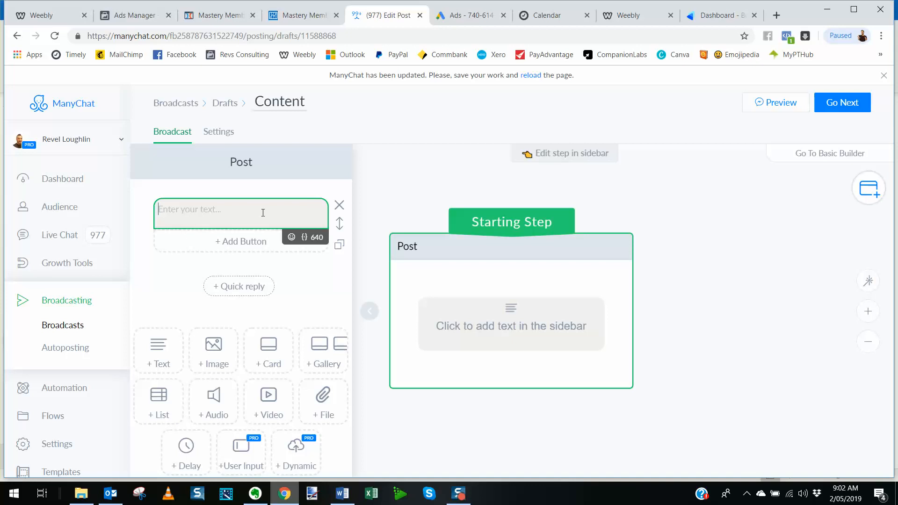
Step: Write the broadcast greeting "Hey" followed by the First Name variable and a smiling emoji
type("Hey")
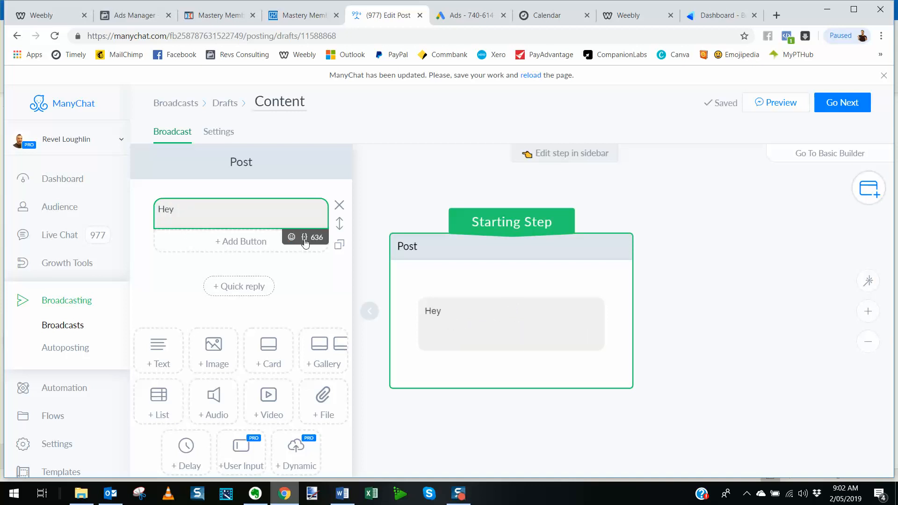
left_click(304, 237)
left_click(306, 261)
left_click(271, 212)
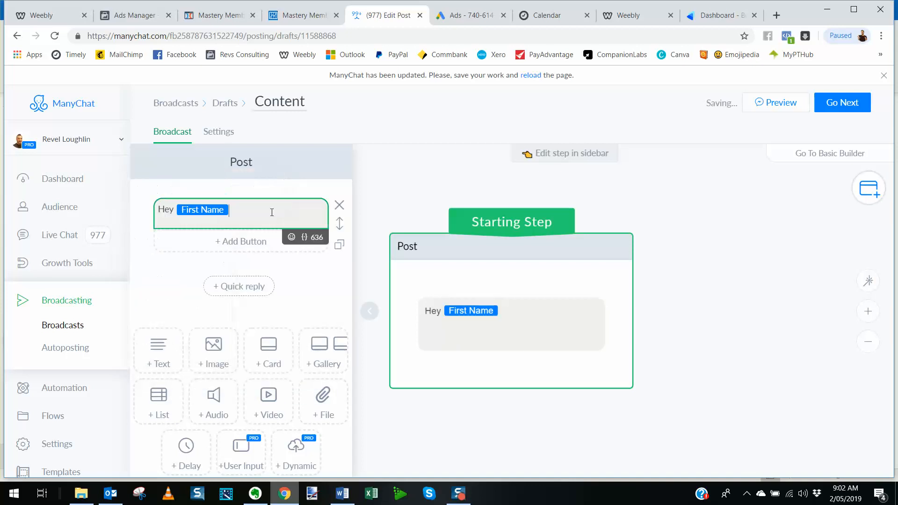
left_click(291, 237)
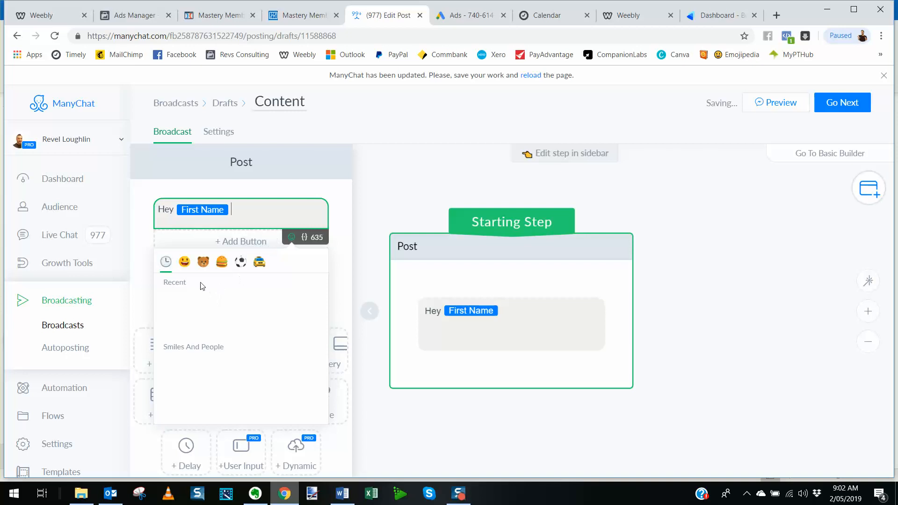
left_click(171, 304)
left_click(280, 207)
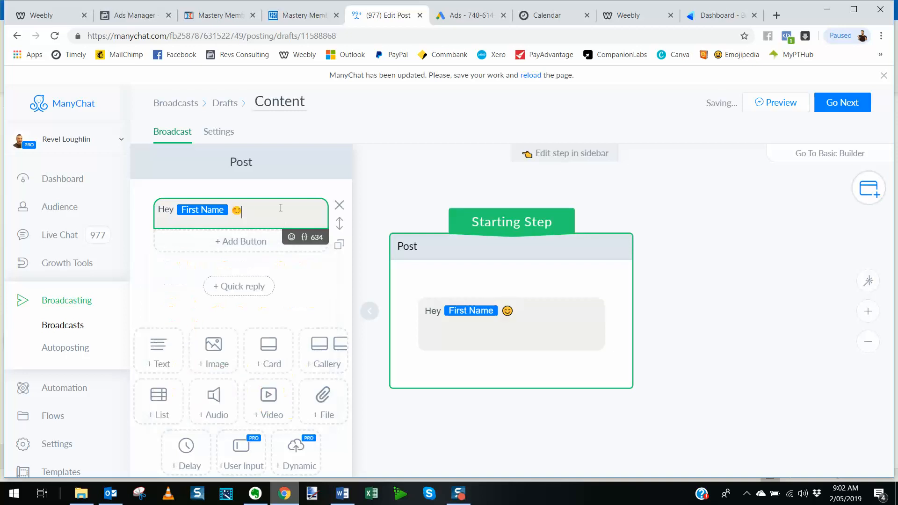
Step: Add the line "Well we drew the winner of BLAH competition" below the greeting, set off by blank lines
key("Return")
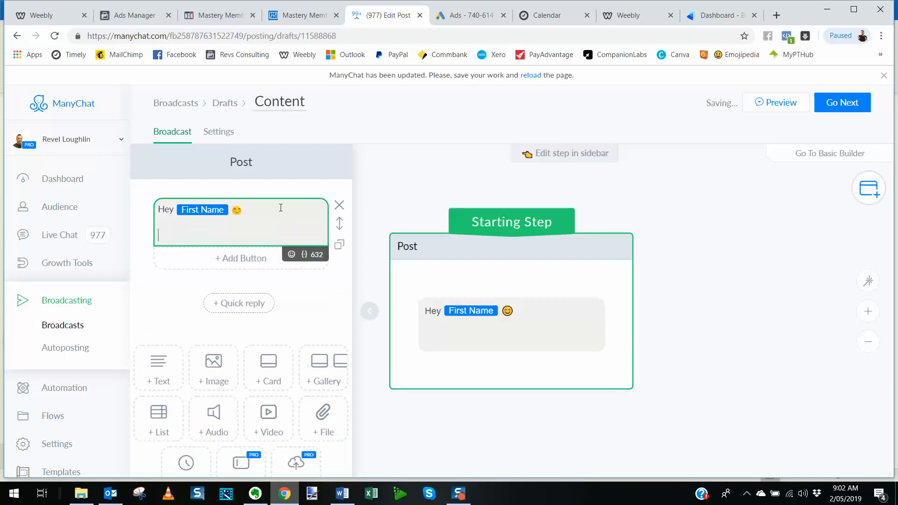
type("Well ")
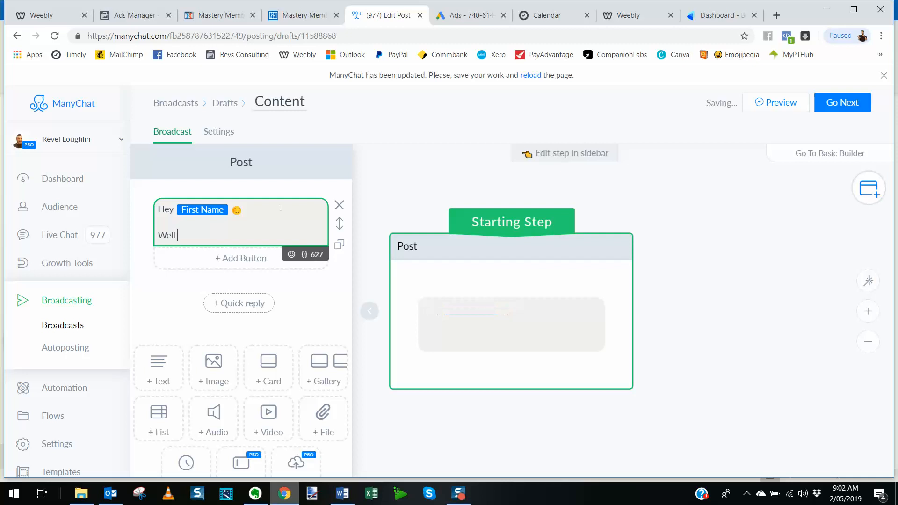
type("we drew the w")
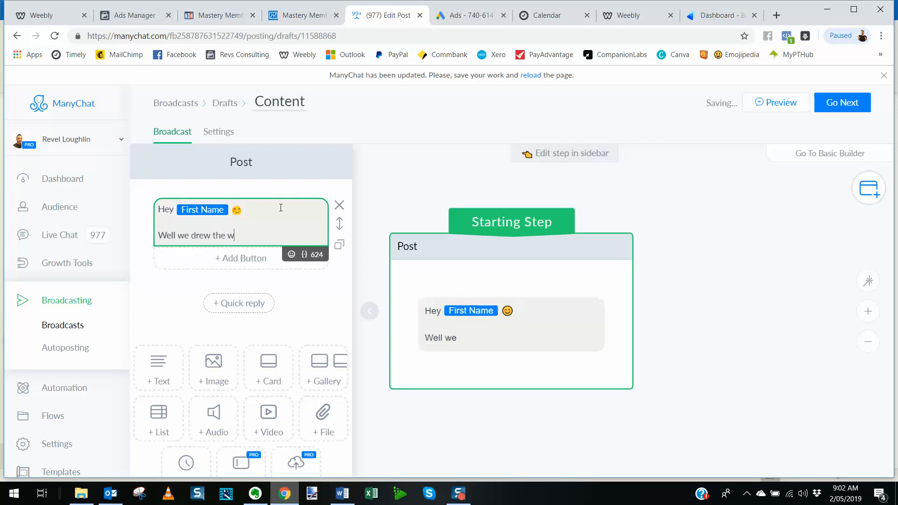
type("inner of BLA")
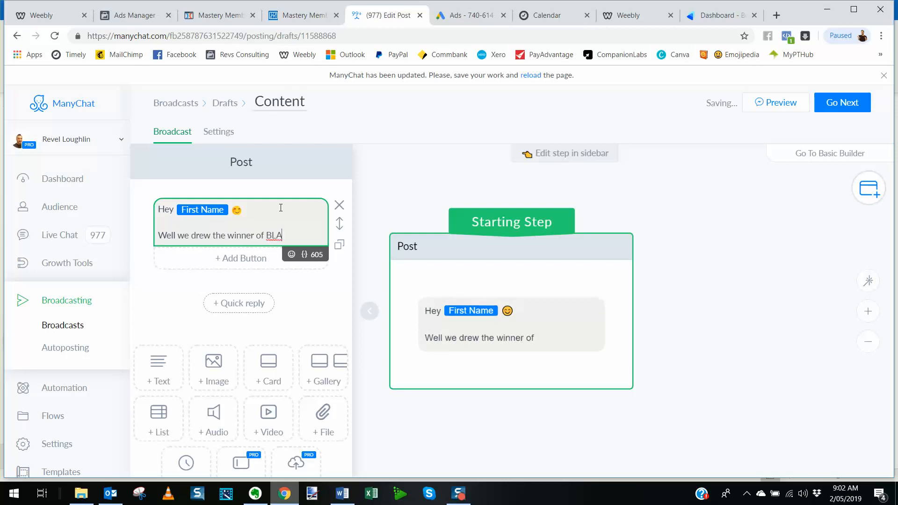
type("H competition")
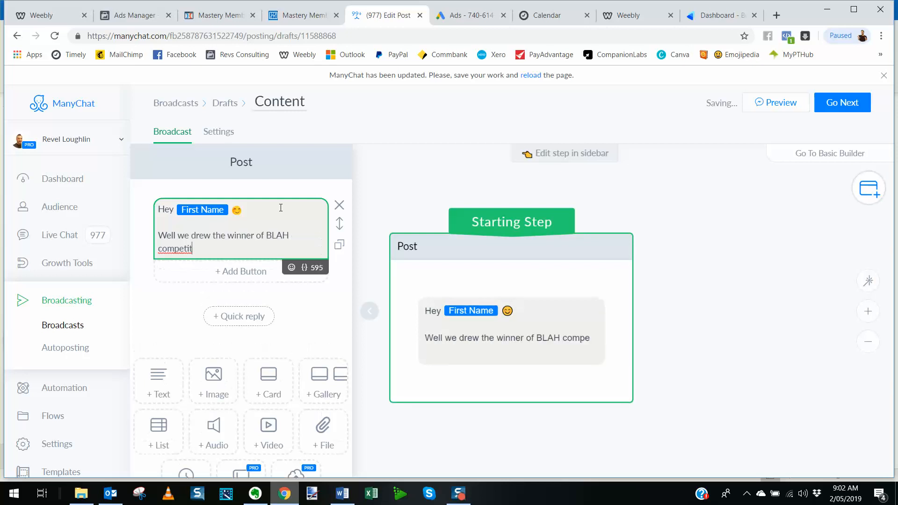
key("Return")
key("Return")
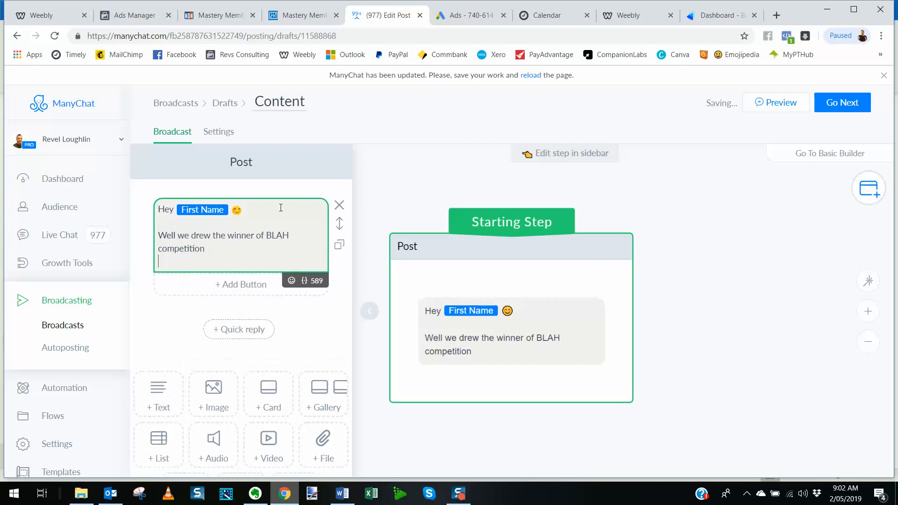
Step: Continue the message with "Unfortunately you weren't a winner this time around" and a separate paragraph reading "HOWEVER!"
type("Unfortunately")
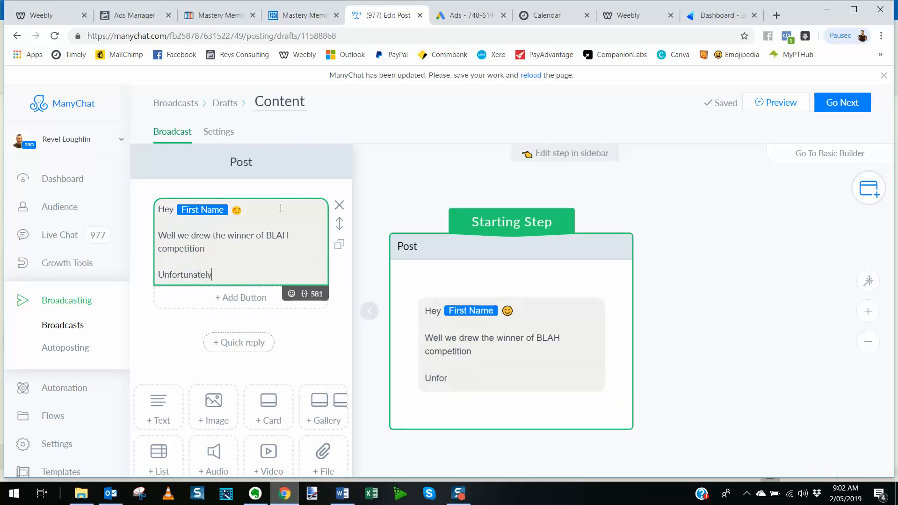
type(" you weren'")
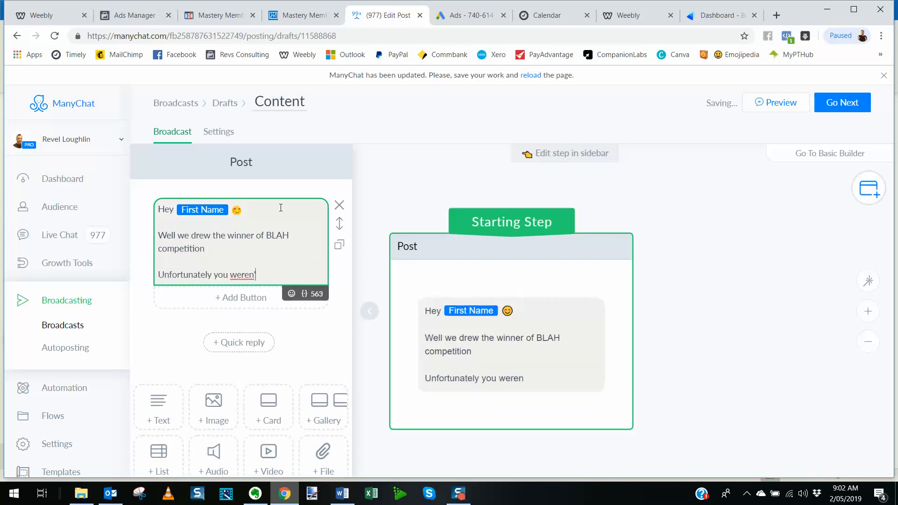
type("t a winner this time around")
key("Return")
key("Return")
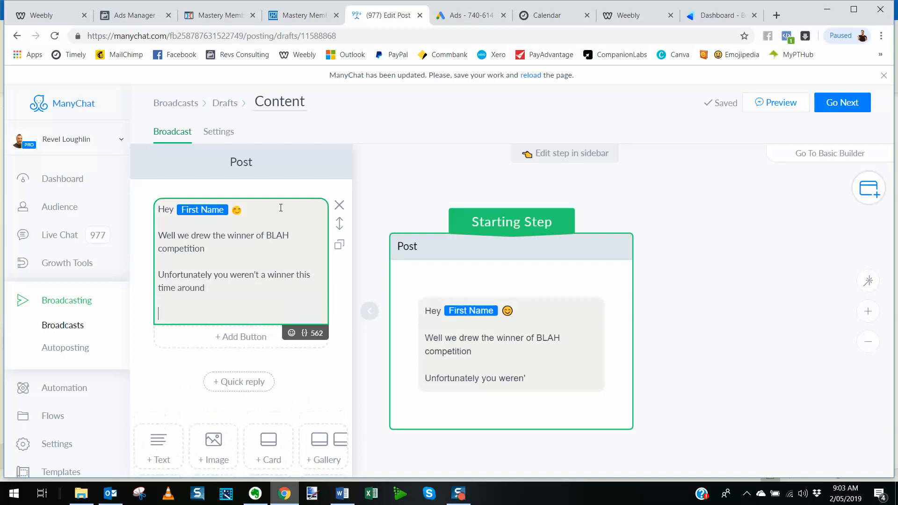
type("HOWEVER!")
key("Return")
key("Return")
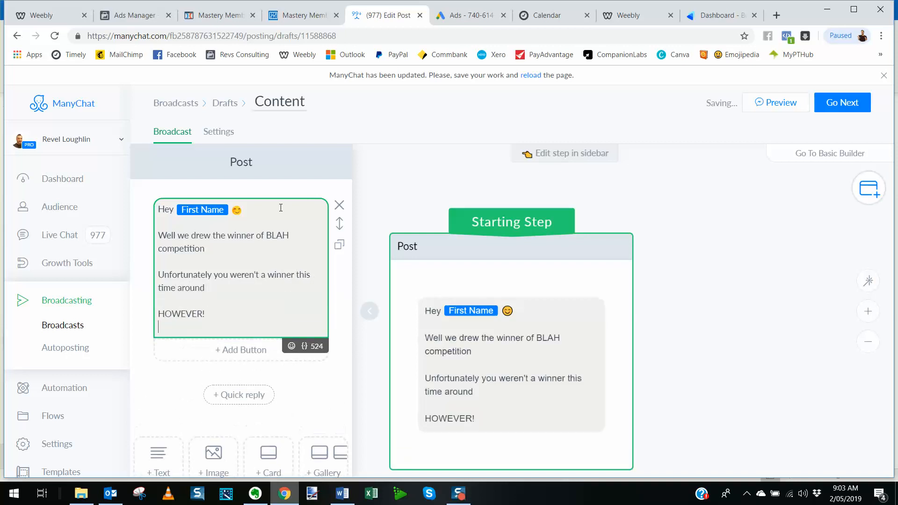
Step: Add the paragraph "We did a second chance draw for FIVE lucky people to win X" to the message
type("We di")
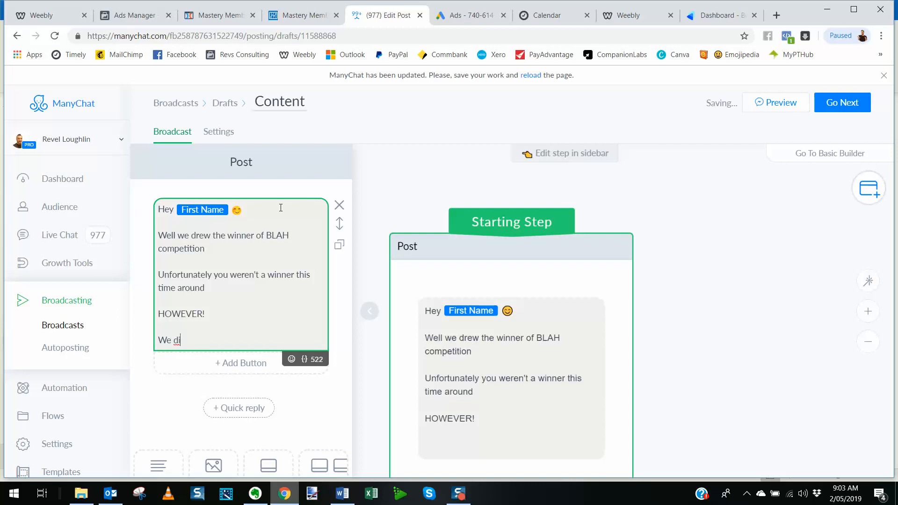
type("d a second chacne")
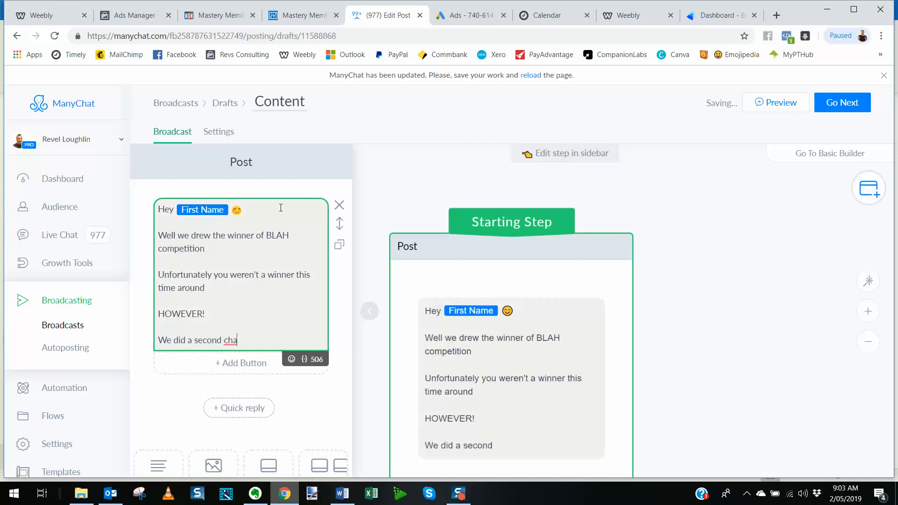
key("BackSpace")
key("BackSpace")
key("BackSpace")
type("nce drwa f")
key("BackSpace")
key("BackSpace")
key("BackSpace")
key("BackSpace")
type("aw f")
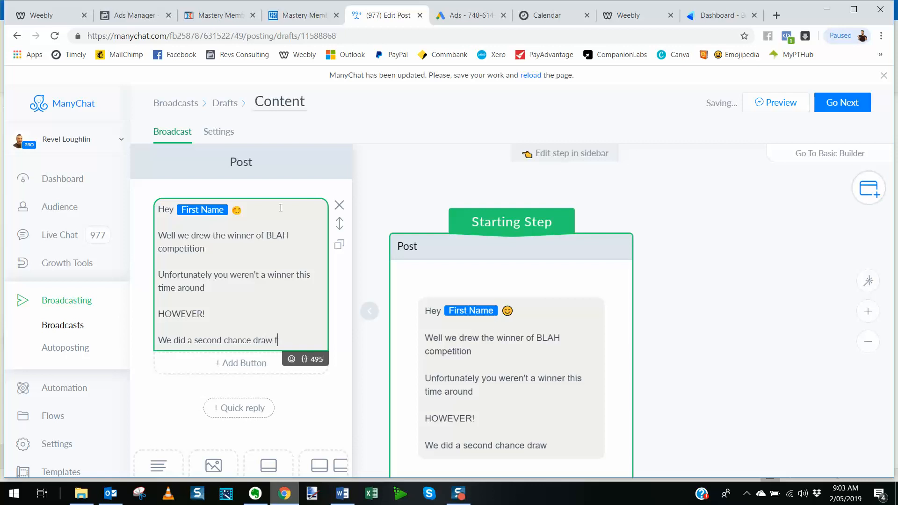
type("or FIVE lucky poep")
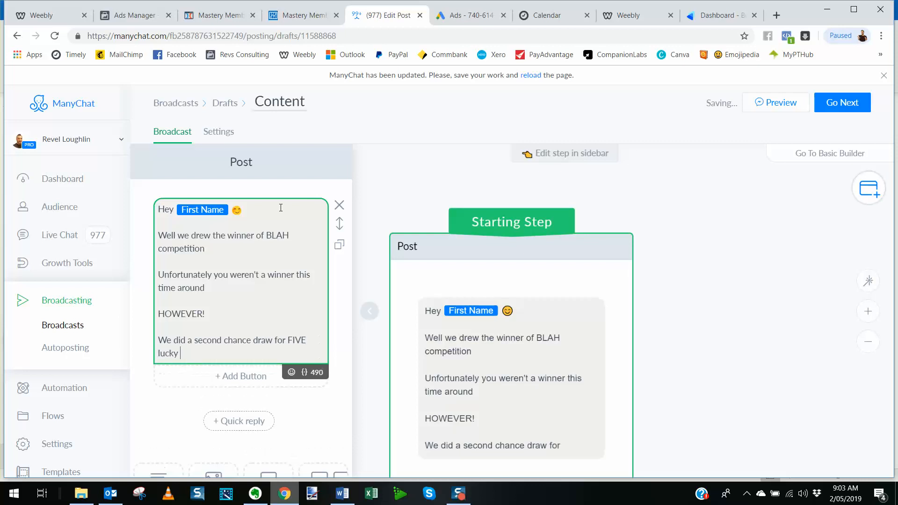
key("BackSpace")
key("BackSpace")
key("BackSpace")
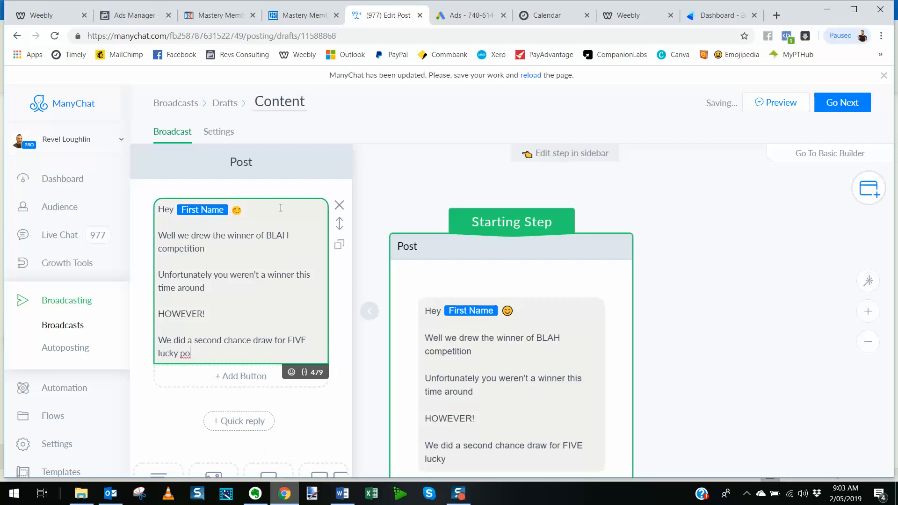
type("eople to win X")
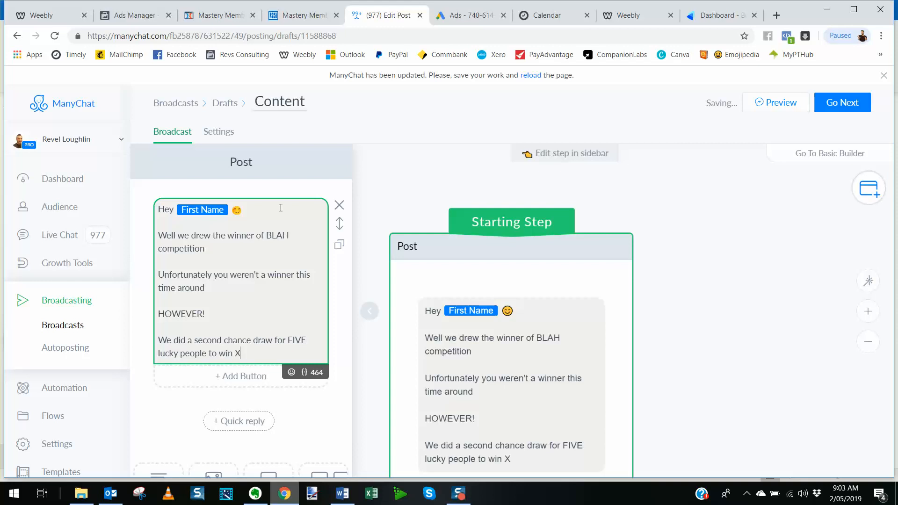
key("Return")
key("Return")
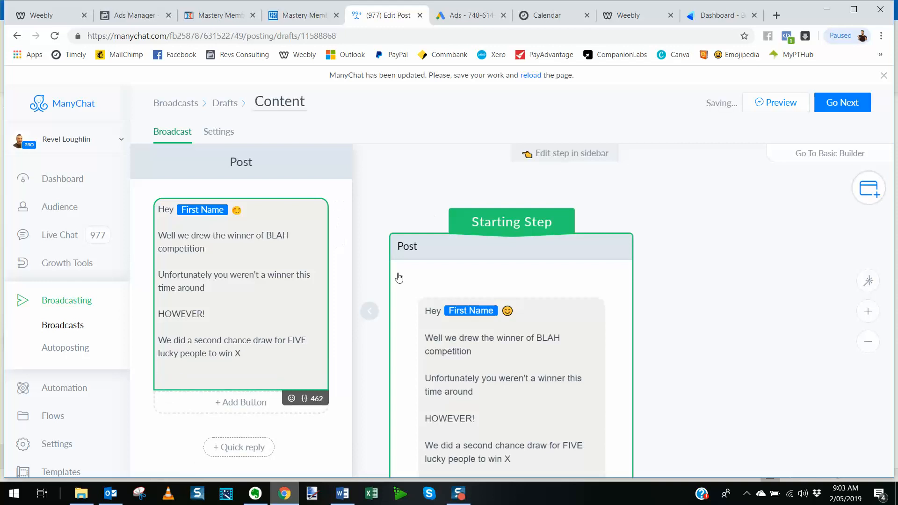
scroll(608, 347, "down", 3)
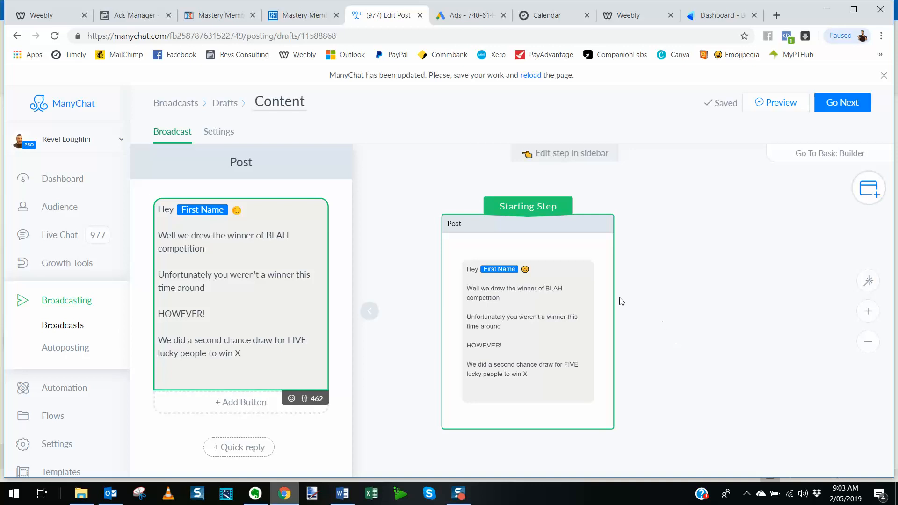
Step: Add the line "AND YOU WERE ONE OF THEM!" below the second chance draw paragraph
double_click(294, 340)
left_click(235, 378)
key("Return")
type("AND YOU WR")
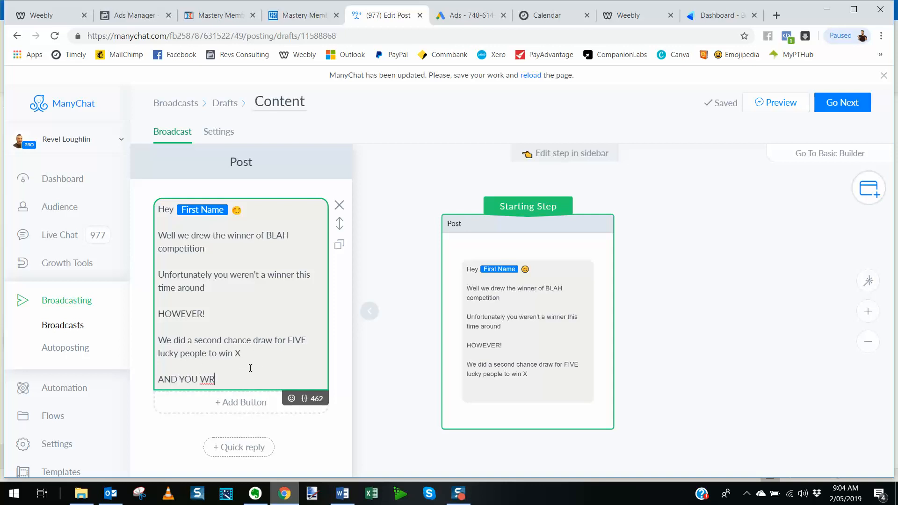
key("BackSpace")
type("ERE ONE OF")
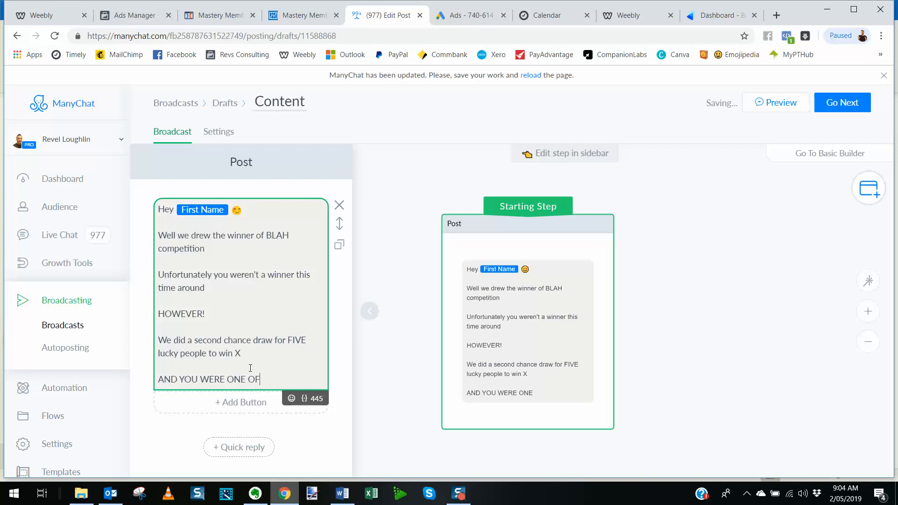
type(" THEM!")
key("Return")
key("Return")
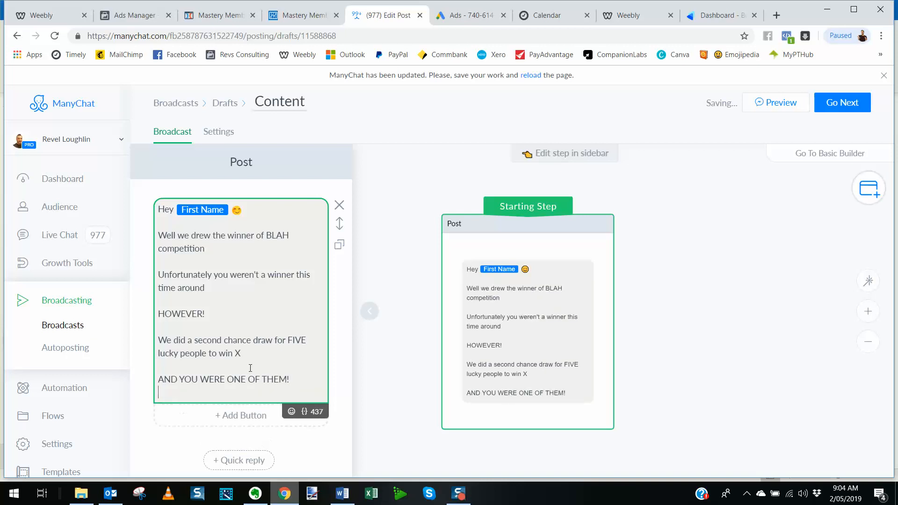
Step: Close the message with "Please let us know if you'd like to use said offer by clicking the button below"
type("Please ")
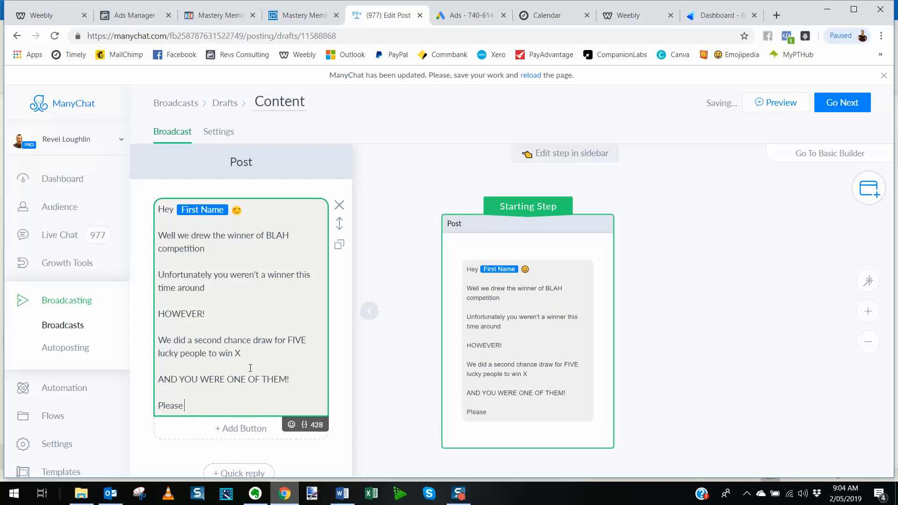
type("let us know if you'd")
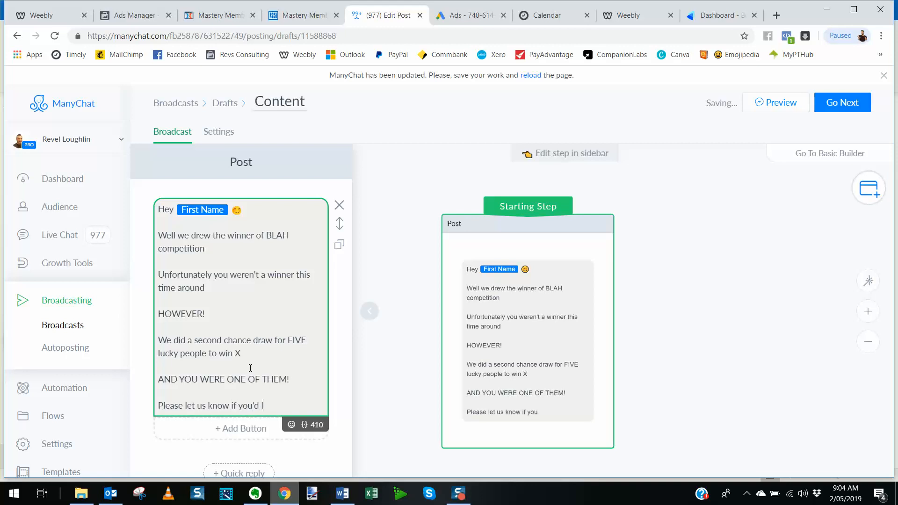
type(" like to use said offer")
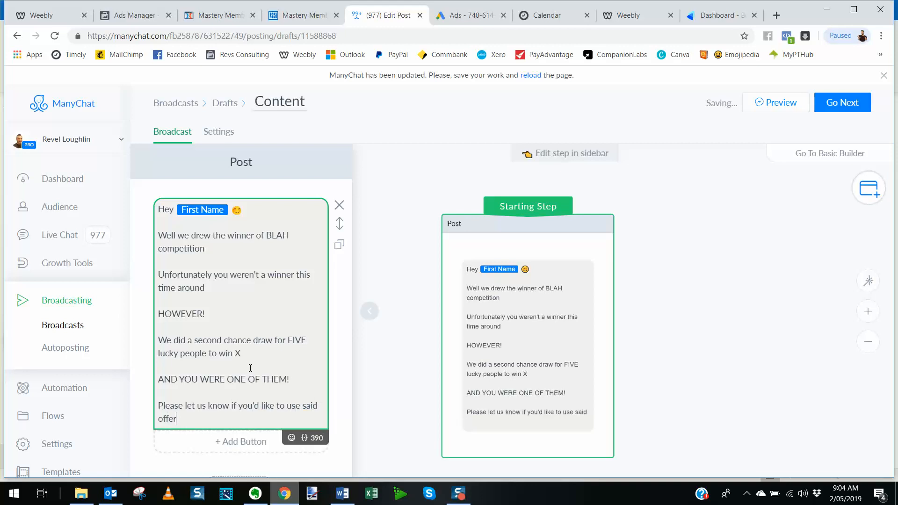
type(".")
type(" by clicking the ")
type("button below")
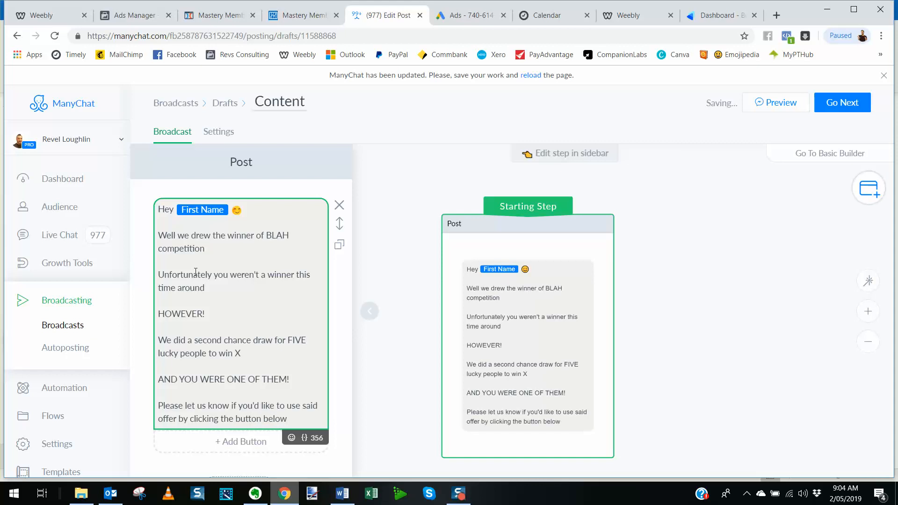
Step: Add a button titled "YES PLEASE" to the post and make it perform actions
left_click(241, 442)
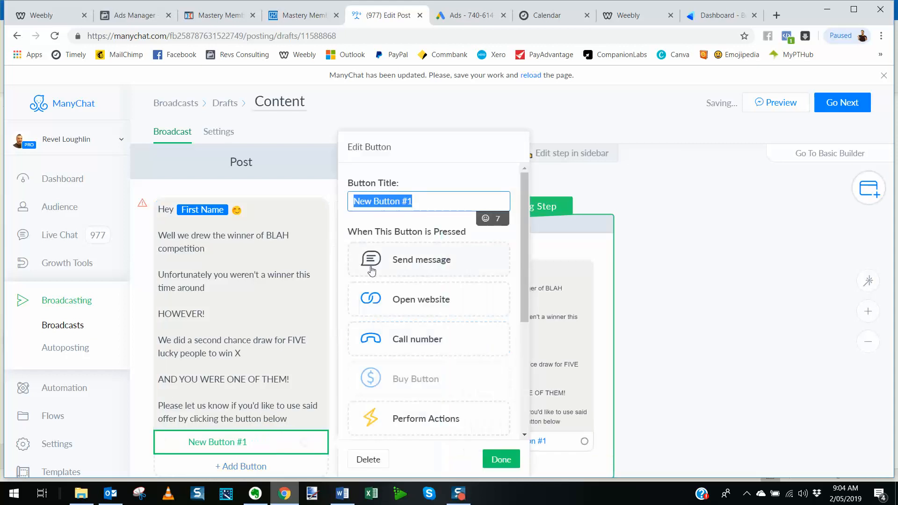
type("YES PLEASE")
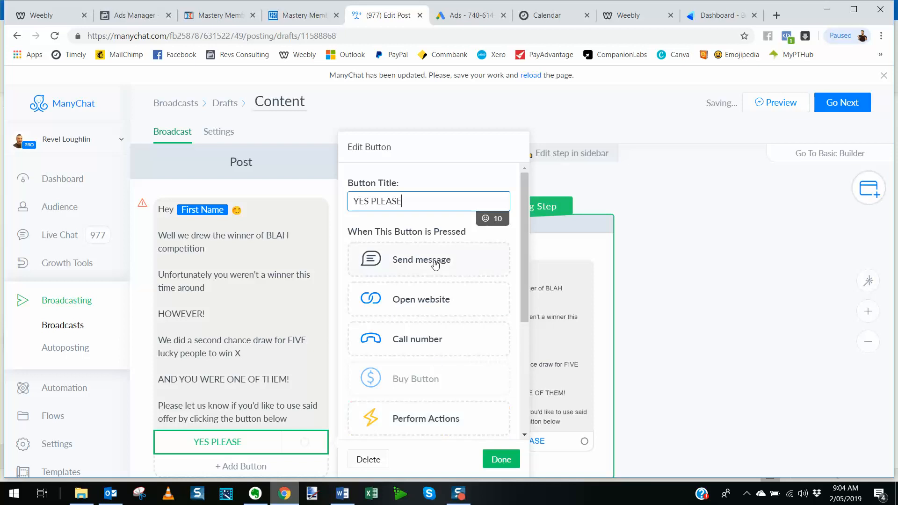
left_click(429, 428)
Step: Move the new Actions block beside the post so it sits slightly higher than the "YES PLEASE" button
left_click_drag(700, 363, 668, 299)
scroll(668, 300, "down", 1)
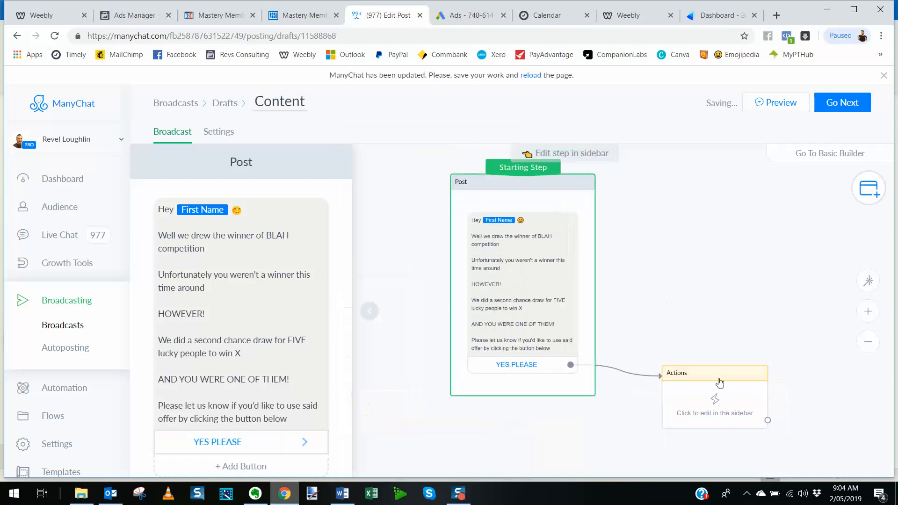
left_click_drag(720, 382, 709, 301)
left_click_drag(711, 294, 707, 349)
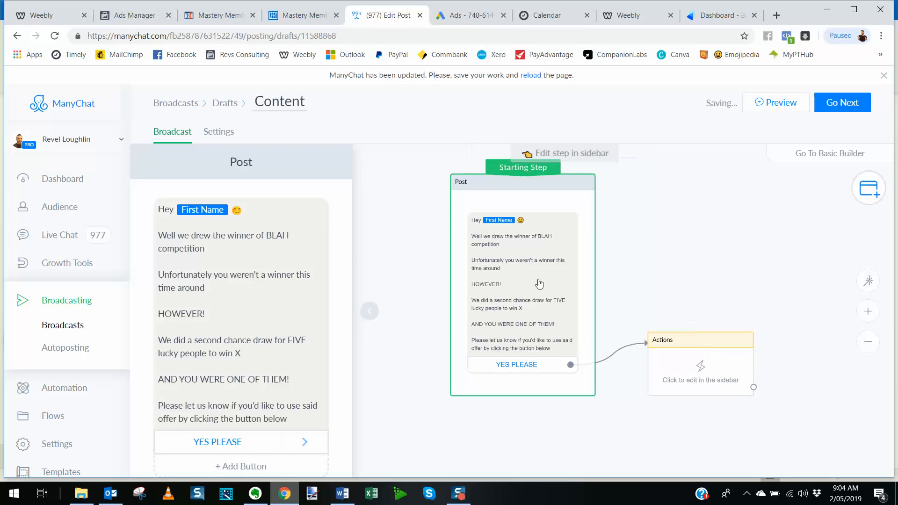
Step: Add a Notify Admins action to the Actions block, notifying 3 people via Messenger & E-mail
left_click(663, 340)
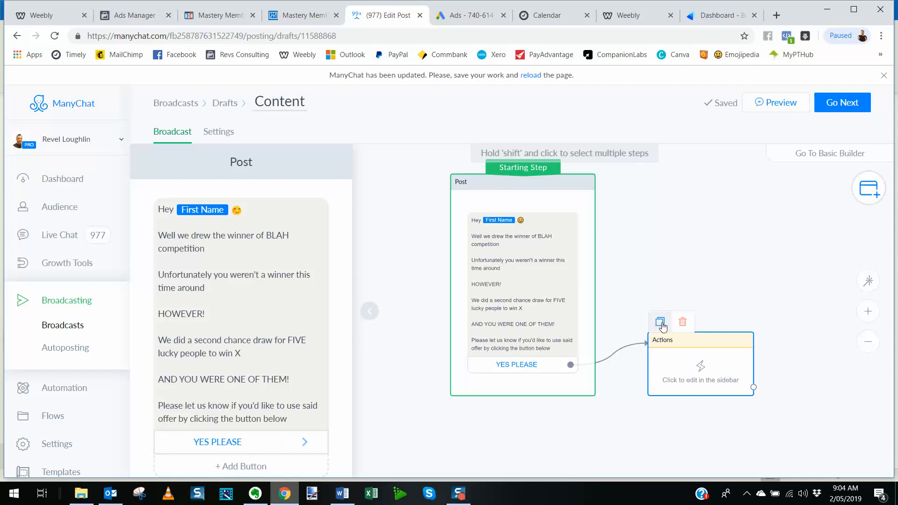
left_click(702, 371)
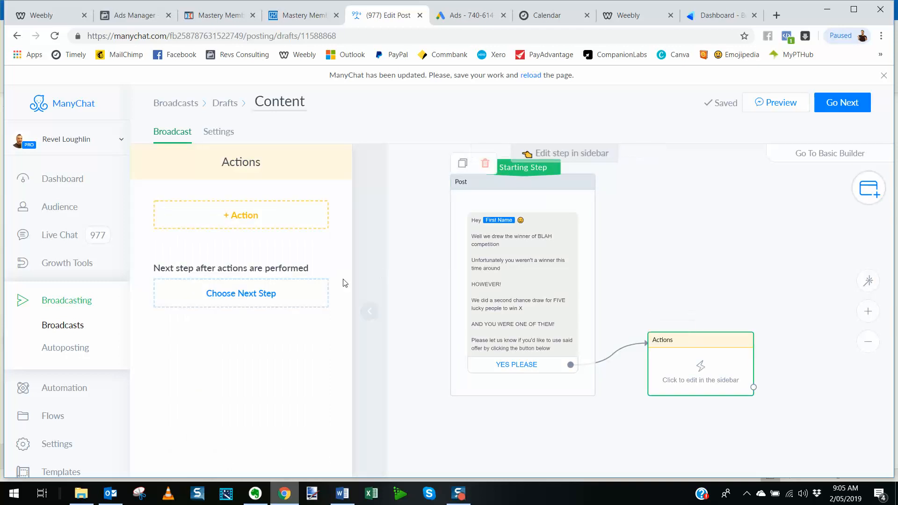
left_click(271, 220)
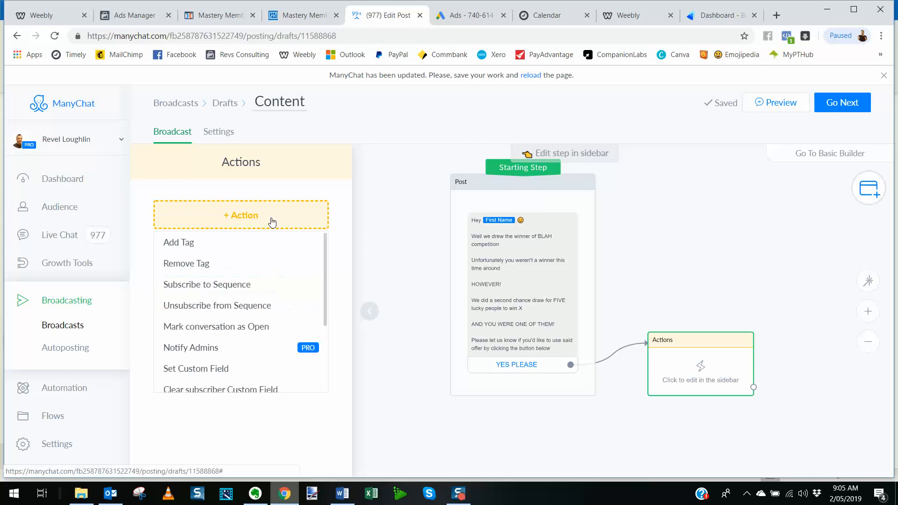
left_click(229, 352)
Step: Shift the Actions block slightly closer to the post and connect a new Send Message step after it
mouse_move(715, 352)
left_mouse_down()
mouse_move(708, 341)
mouse_move(711, 361)
left_mouse_up()
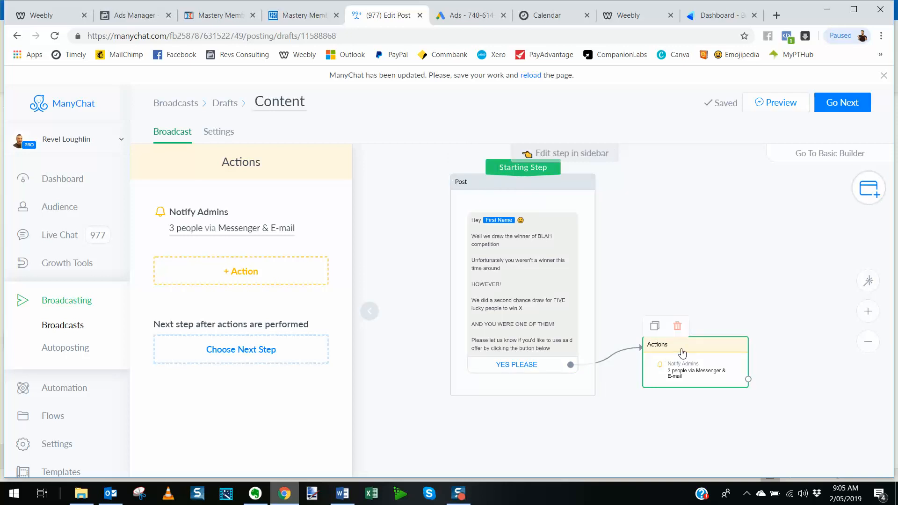
left_click_drag(724, 348, 711, 345)
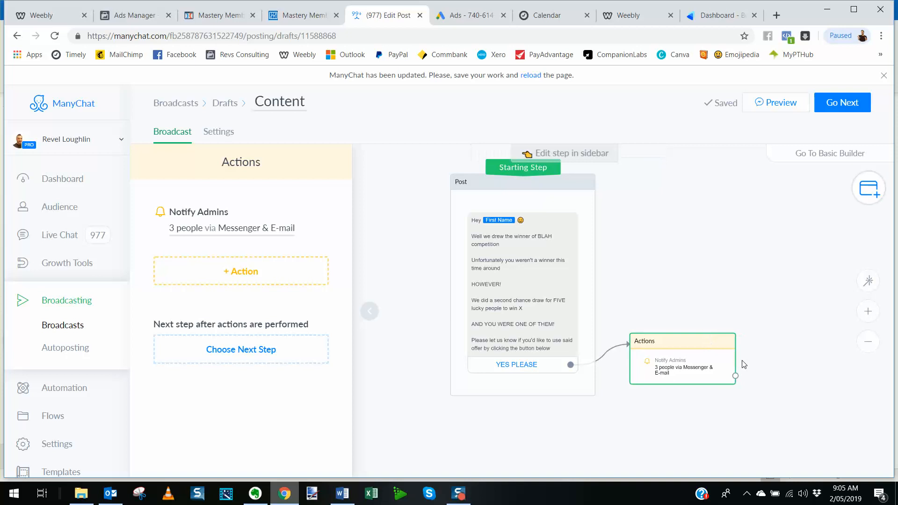
left_click_drag(736, 377, 771, 253)
left_click(733, 253)
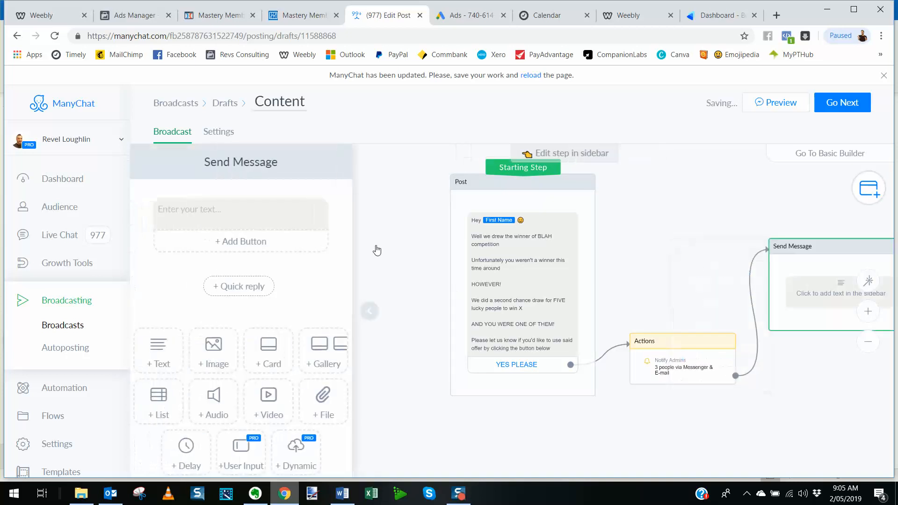
Step: Enter "Great can I grab your ph number?" as the text of the new Send Message step
type("Great")
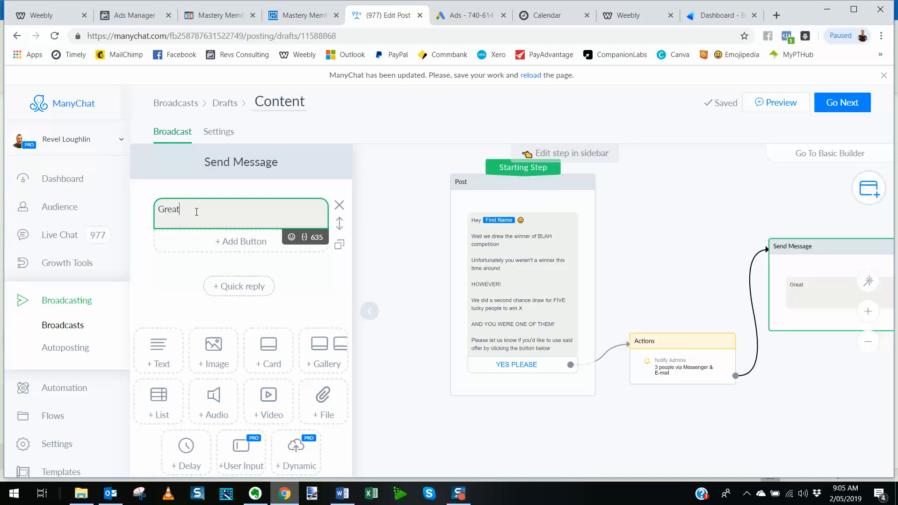
type("can grab y")
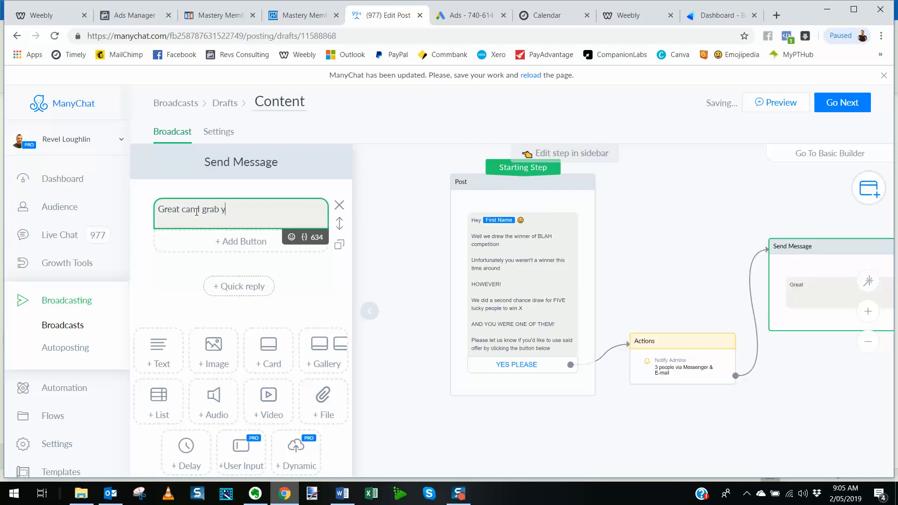
type("our ph number?")
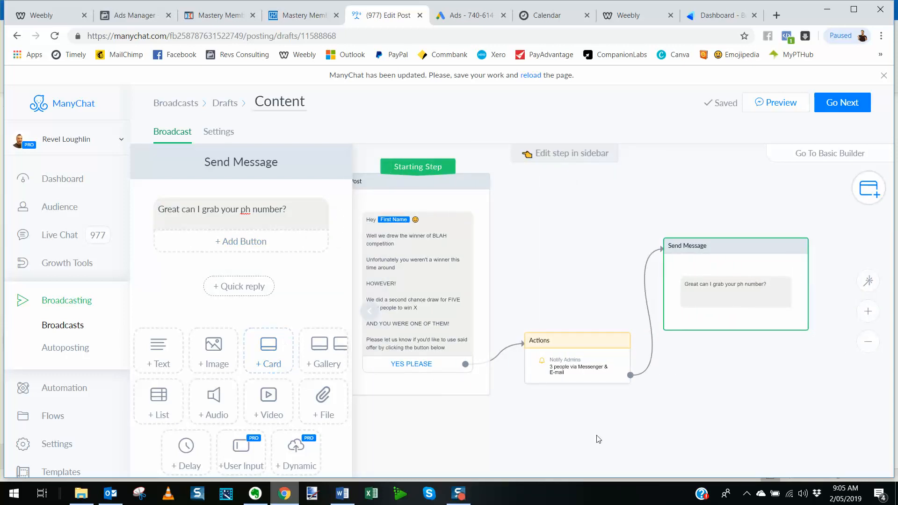
left_click_drag(469, 479, 529, 462)
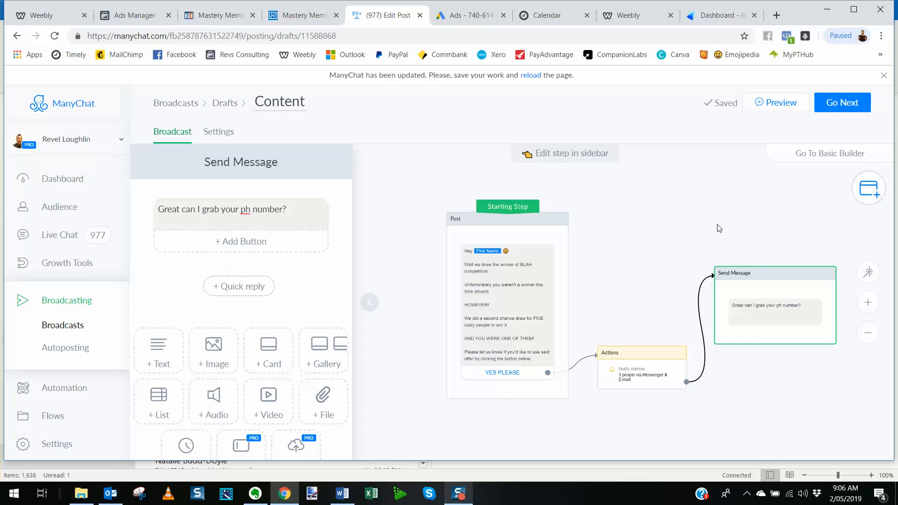
Step: Proceed to the broadcast's settings and remove the "entered comp" tag condition from its targeting
left_click(831, 109)
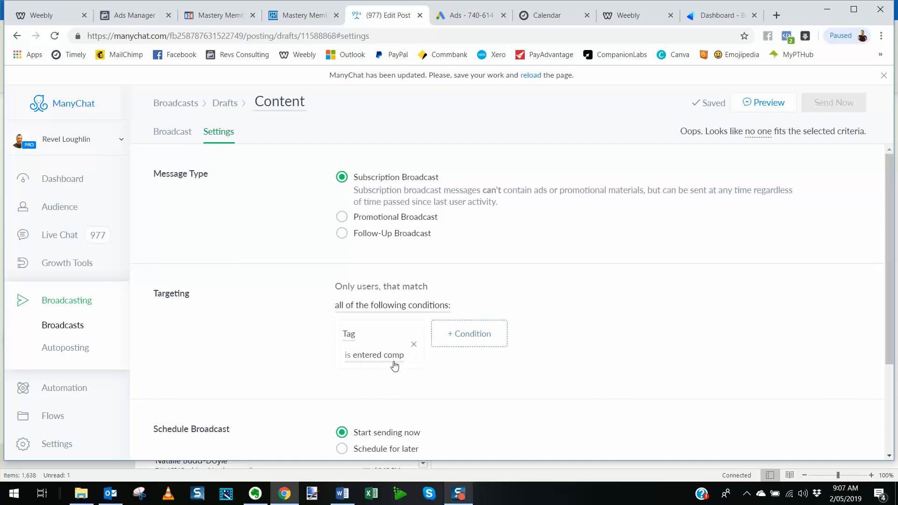
scroll(629, 351, "down", 1)
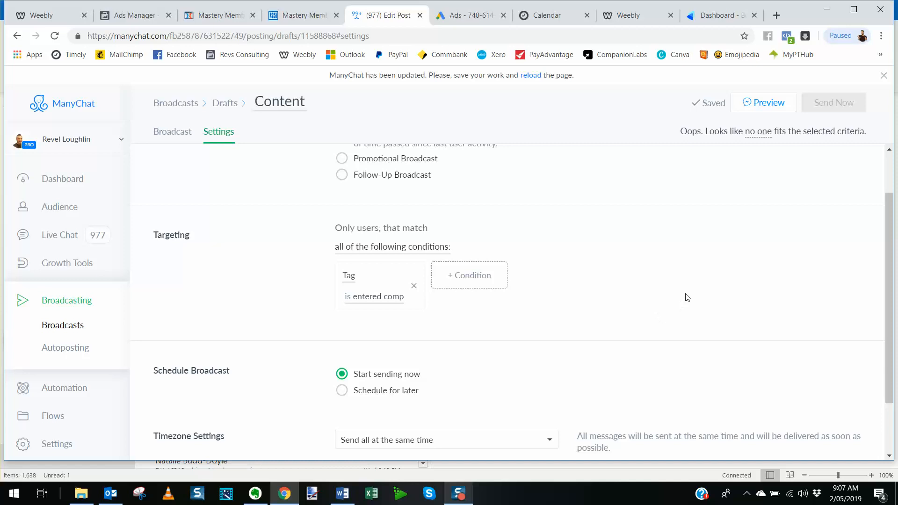
left_click(414, 286)
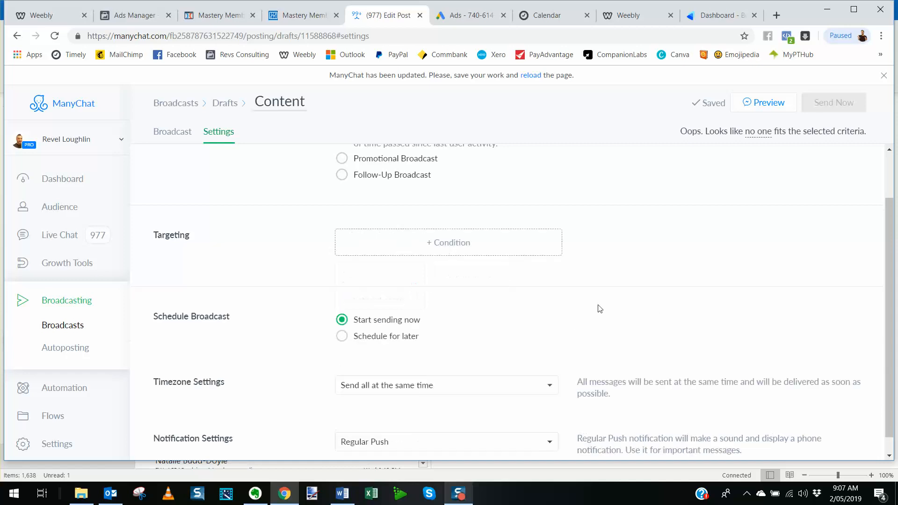